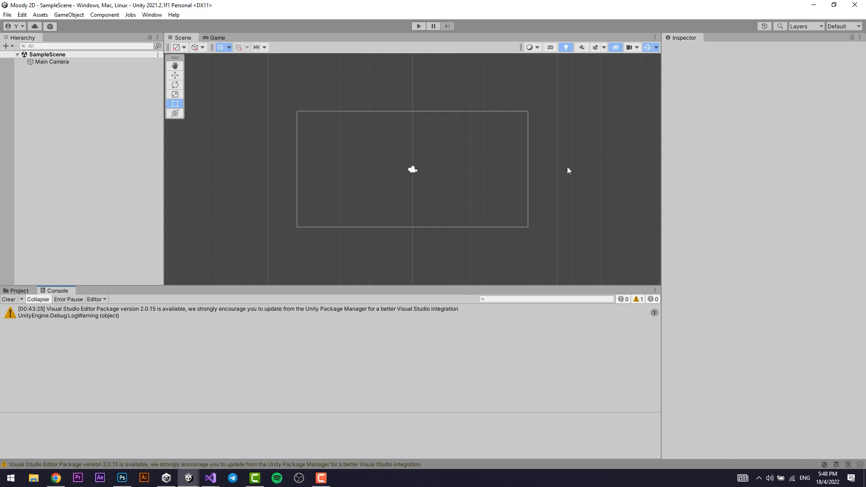
Create an empty game object in SampleScene.
{"action": "scroll", "coordinate": [447, 173], "scroll_direction": "up", "scroll_amount": 2}
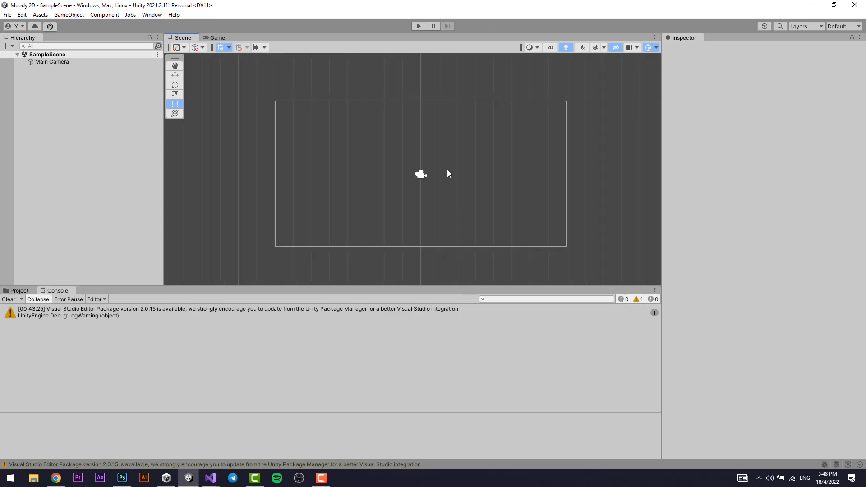
{"action": "left_click", "coordinate": [79, 104]}
{"action": "scroll", "coordinate": [356, 182], "scroll_direction": "up", "scroll_amount": 1}
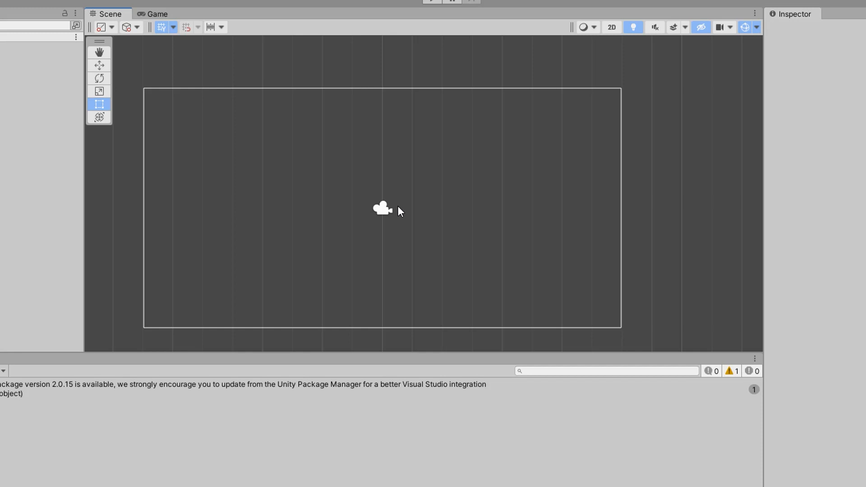
{"action": "right_click", "coordinate": [113, 196]}
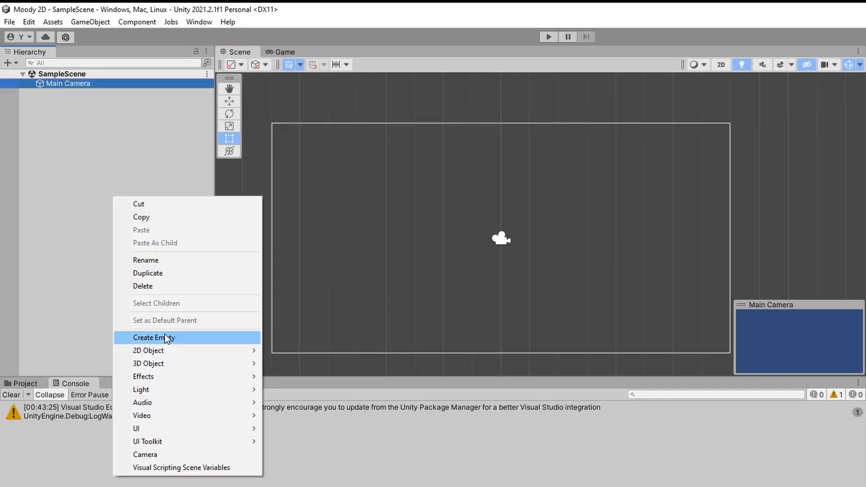
{"action": "left_click", "coordinate": [167, 339]}
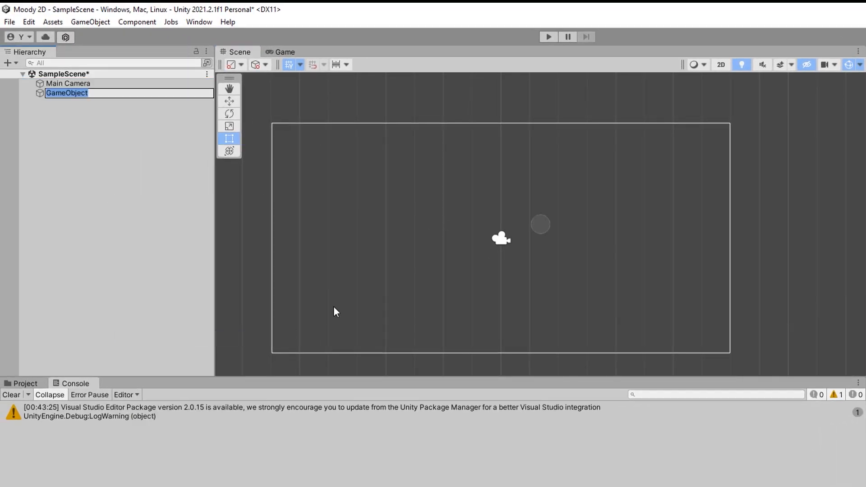
Add a 2D square sprite to the scene.
{"action": "right_click", "coordinate": [87, 160]}
{"action": "mouse_move", "coordinate": [138, 316]}
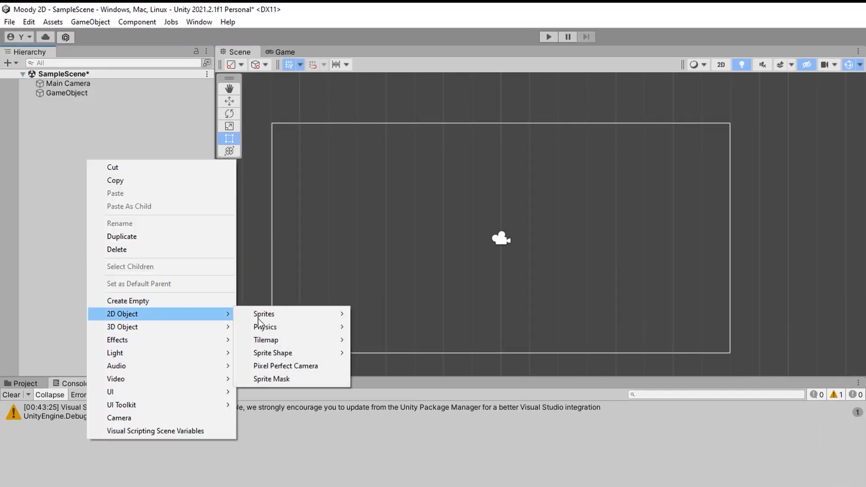
{"action": "mouse_move", "coordinate": [334, 321]}
{"action": "left_click", "coordinate": [388, 314]}
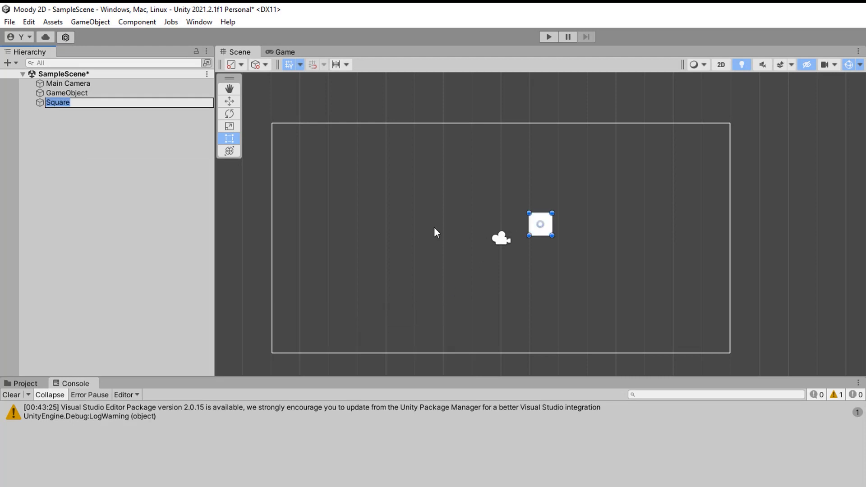
Rename the square sprite as w, and rename it again as sdfasdf.
{"action": "type", "text": "w"}
{"action": "left_click", "coordinate": [72, 168]}
{"action": "left_click", "coordinate": [69, 94]}
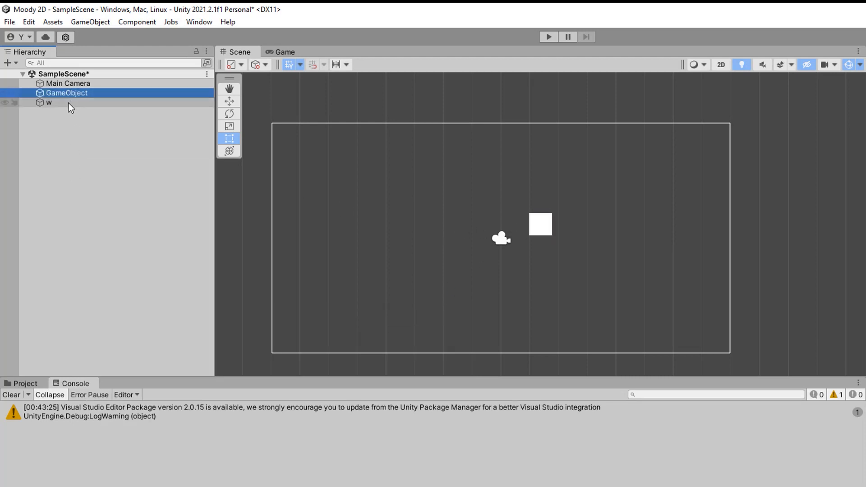
{"action": "left_click", "coordinate": [69, 103]}
{"action": "left_click", "coordinate": [68, 102]}
{"action": "type", "text": "sdfasdf"}
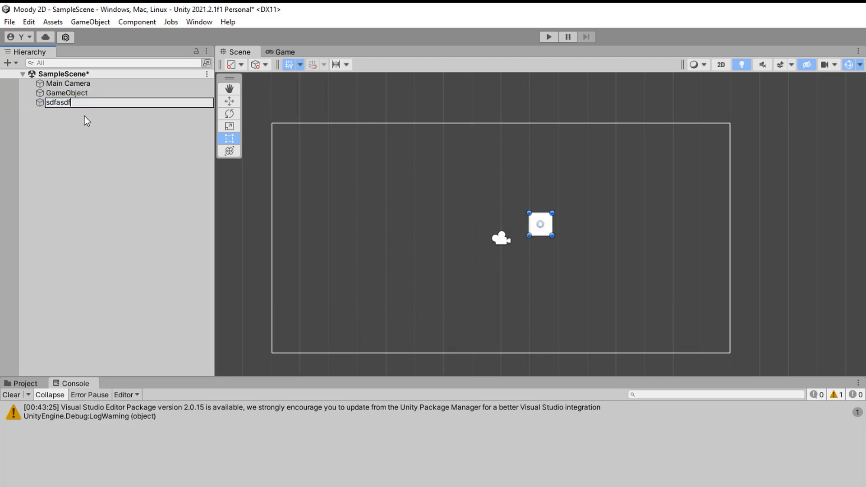
Set the sprite's name to Square.
{"action": "key", "text": "ctrl+a"}
{"action": "type", "text": "Square"}
{"action": "key", "text": "Return"}
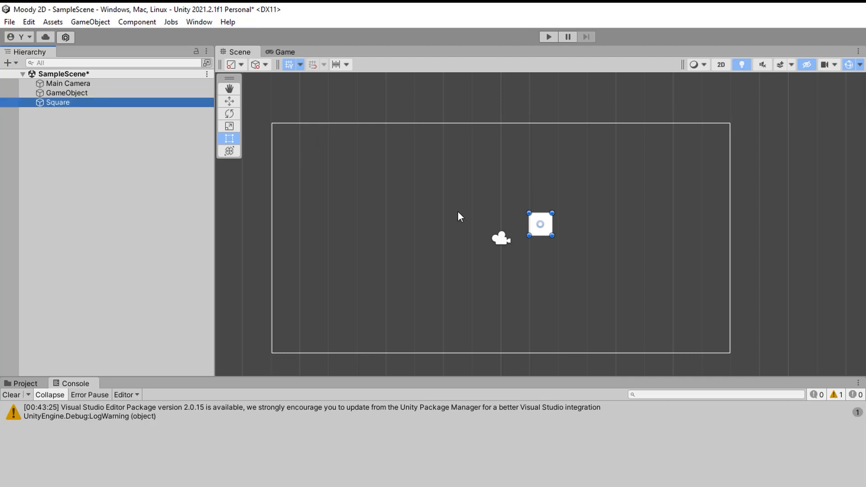
Move the Square sprite with the Move tool to about X -1.75, Y -0.17, just left of the camera.
{"action": "left_click", "coordinate": [460, 216]}
{"action": "left_click", "coordinate": [78, 93]}
{"action": "left_click", "coordinate": [75, 103]}
{"action": "mouse_move", "coordinate": [74, 101]}
{"action": "left_mouse_down"}
{"action": "mouse_move", "coordinate": [80, 91]}
{"action": "mouse_move", "coordinate": [58, 116]}
{"action": "mouse_move", "coordinate": [33, 107]}
{"action": "mouse_move", "coordinate": [41, 114]}
{"action": "left_mouse_up"}
{"action": "key", "text": "w"}
{"action": "left_click", "coordinate": [77, 105]}
{"action": "left_click", "coordinate": [68, 125]}
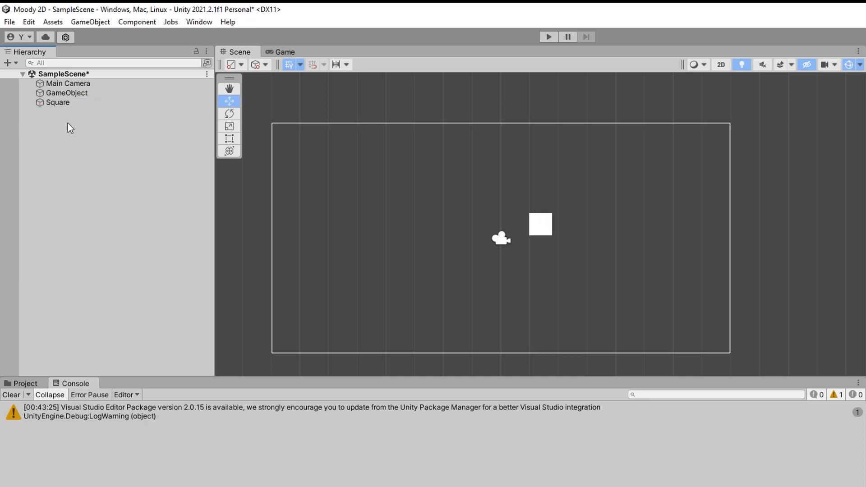
{"action": "left_click", "coordinate": [54, 103]}
{"action": "left_click", "coordinate": [75, 125]}
{"action": "left_click", "coordinate": [69, 104]}
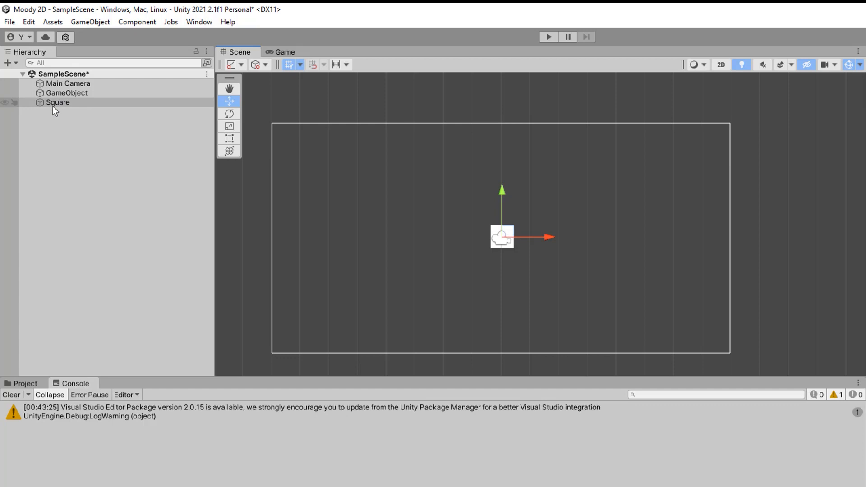
{"action": "left_click_drag", "start_coordinate": [512, 236], "coordinate": [476, 246]}
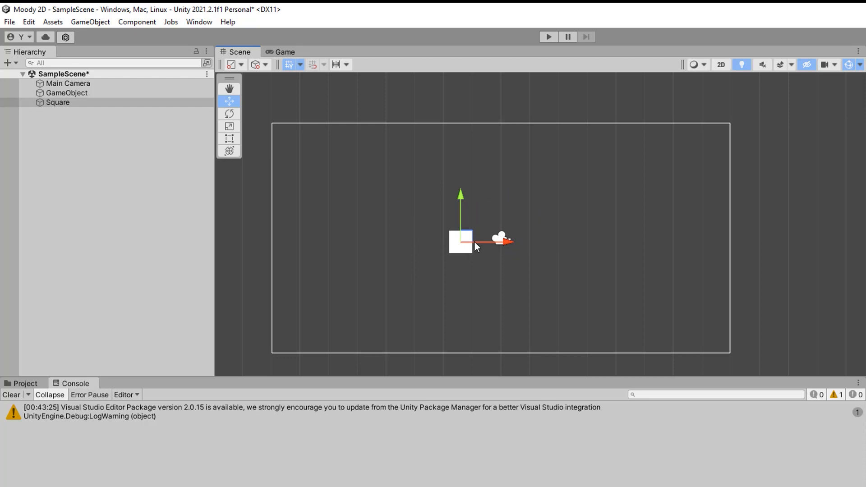
Duplicate the square, placing the copy to its left, and delete that copy.
{"action": "key", "text": "ctrl+d"}
{"action": "left_click_drag", "start_coordinate": [465, 237], "coordinate": [401, 242]}
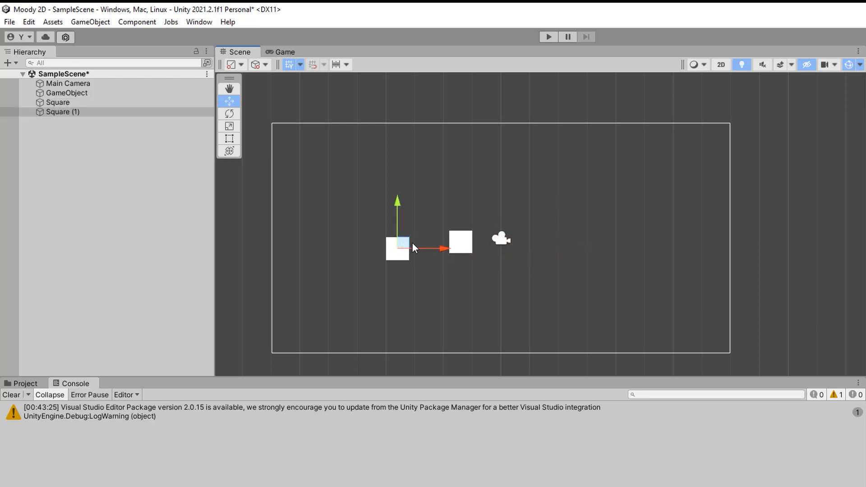
{"action": "key", "text": "Delete"}
{"action": "left_click", "coordinate": [453, 239]}
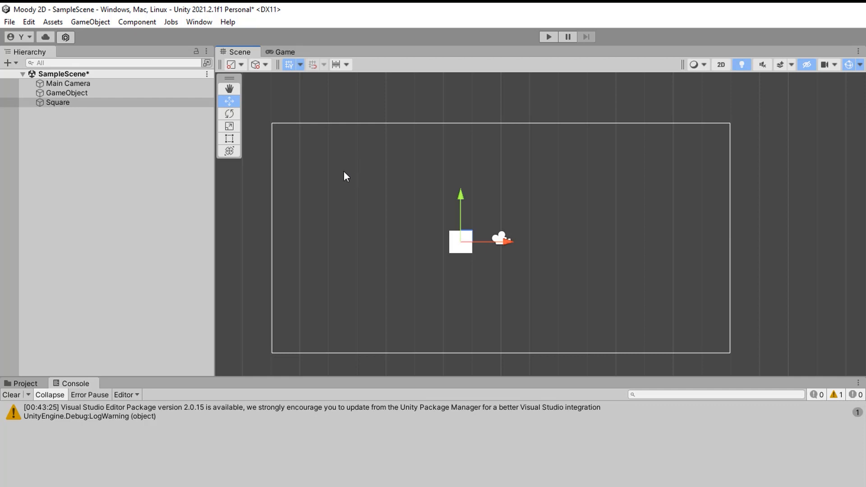
Pan around the scene with the Hand tool and with the Move tool active, keeping the square and camera frame in view.
{"action": "left_click", "coordinate": [232, 94]}
{"action": "left_click_drag", "start_coordinate": [375, 168], "coordinate": [450, 207]}
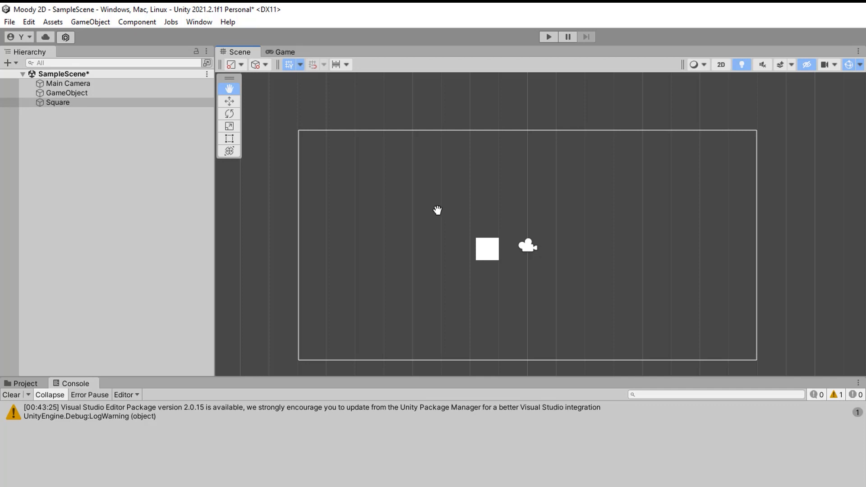
{"action": "left_click_drag", "start_coordinate": [489, 219], "coordinate": [496, 200]}
{"action": "key", "text": "w"}
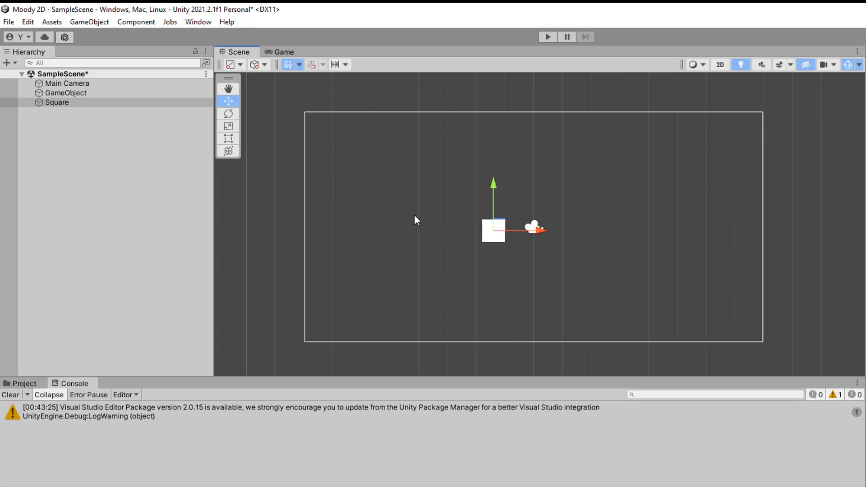
{"action": "middle_click_drag", "start_coordinate": [414, 215], "coordinate": [413, 222]}
{"action": "mouse_move", "coordinate": [439, 181]}
{"action": "middle_mouse_down"}
{"action": "mouse_move", "coordinate": [406, 187]}
{"action": "mouse_move", "coordinate": [403, 176]}
{"action": "middle_mouse_up"}
{"action": "mouse_move", "coordinate": [423, 173]}
{"action": "middle_mouse_down"}
{"action": "mouse_move", "coordinate": [406, 194]}
{"action": "mouse_move", "coordinate": [420, 173]}
{"action": "middle_mouse_up"}
{"action": "middle_click_drag", "start_coordinate": [553, 184], "coordinate": [459, 195]}
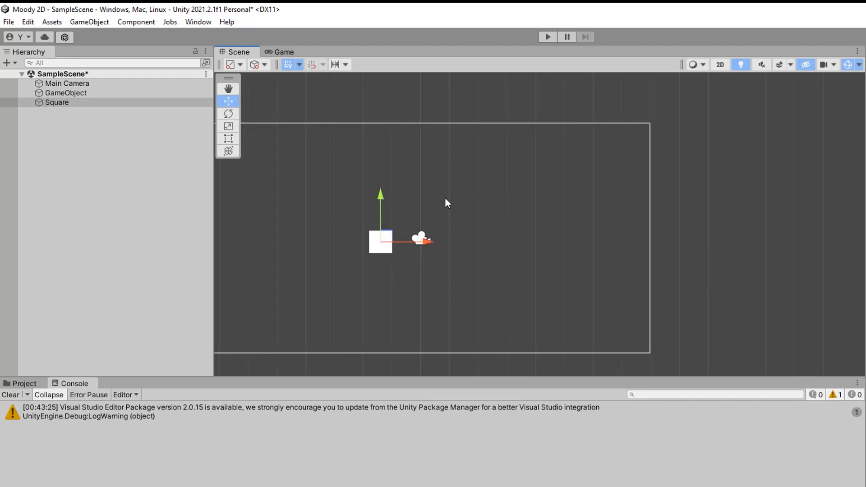
{"action": "mouse_move", "coordinate": [403, 203]}
{"action": "middle_mouse_down"}
{"action": "mouse_move", "coordinate": [601, 194]}
{"action": "mouse_move", "coordinate": [355, 234]}
{"action": "middle_mouse_up"}
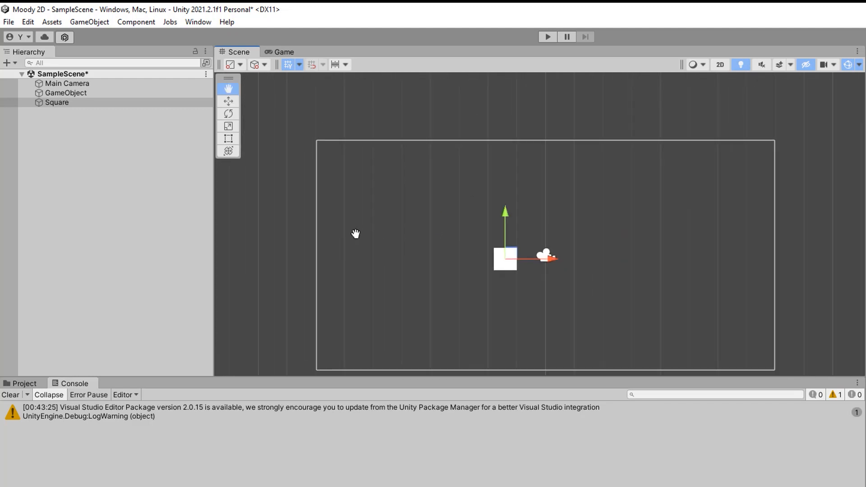
{"action": "middle_click_drag", "start_coordinate": [458, 231], "coordinate": [419, 215]}
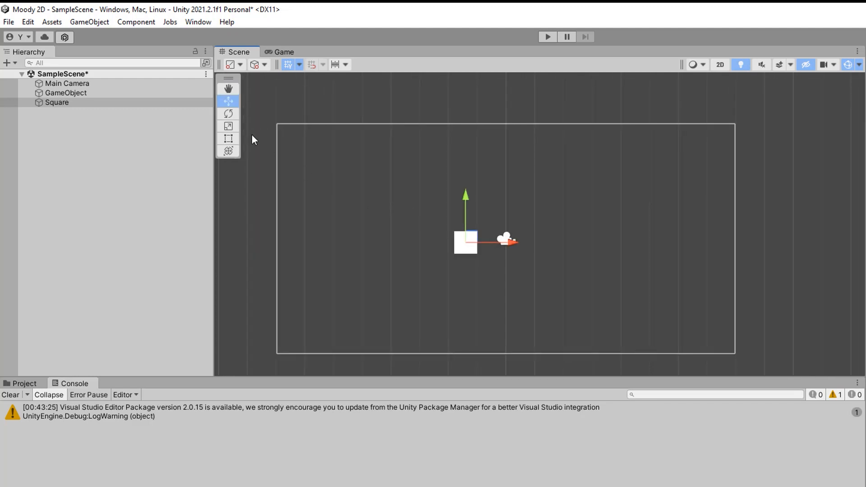
Rotate the square freehand with the Rotate tool to about -0.95 degrees around Z.
{"action": "left_click", "coordinate": [232, 118]}
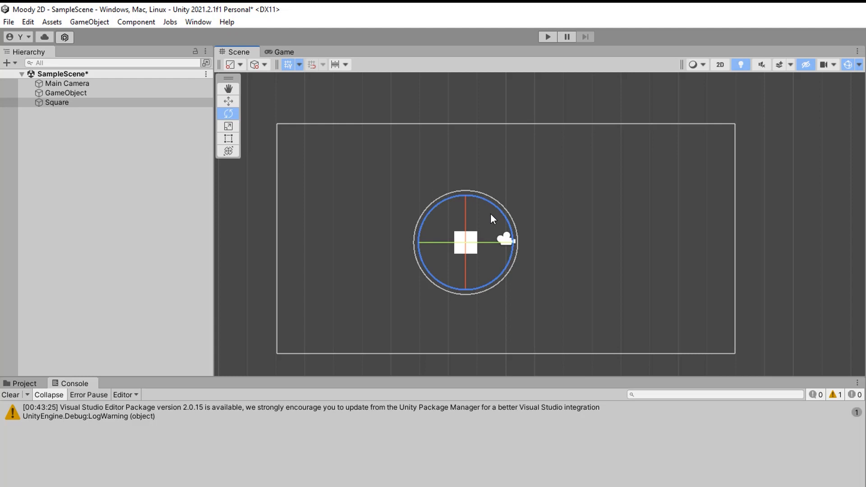
{"action": "left_click_drag", "start_coordinate": [499, 209], "coordinate": [514, 254]}
{"action": "left_click_drag", "start_coordinate": [478, 196], "coordinate": [359, 288]}
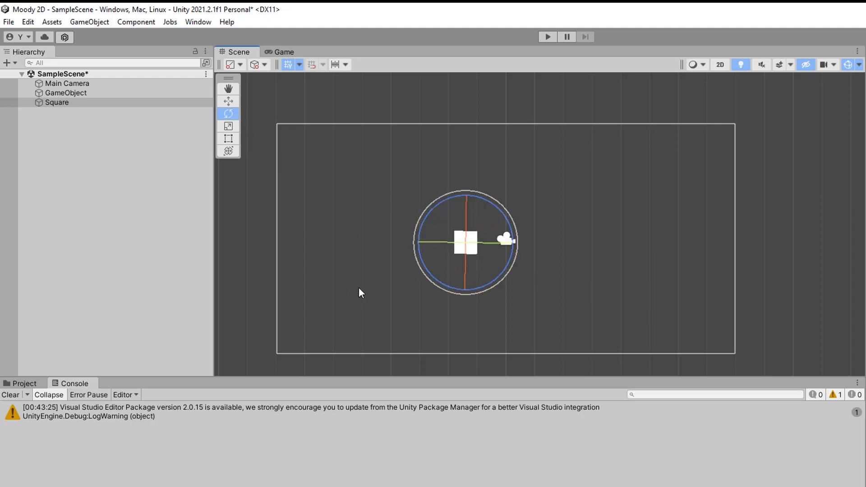
Enlarge the square with the Scale tool to about 6.38 in X and 4.21 in Y, undoing the first X stretch.
{"action": "key", "text": "r"}
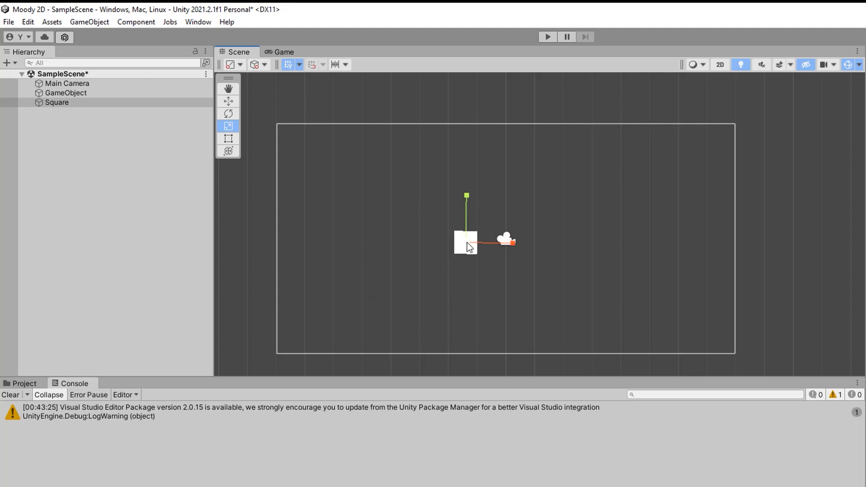
{"action": "left_click_drag", "start_coordinate": [467, 243], "coordinate": [488, 250]}
{"action": "left_click_drag", "start_coordinate": [511, 243], "coordinate": [641, 260]}
{"action": "key", "text": "ctrl+z"}
{"action": "left_click_drag", "start_coordinate": [506, 242], "coordinate": [760, 265]}
{"action": "left_click_drag", "start_coordinate": [466, 197], "coordinate": [464, 48]}
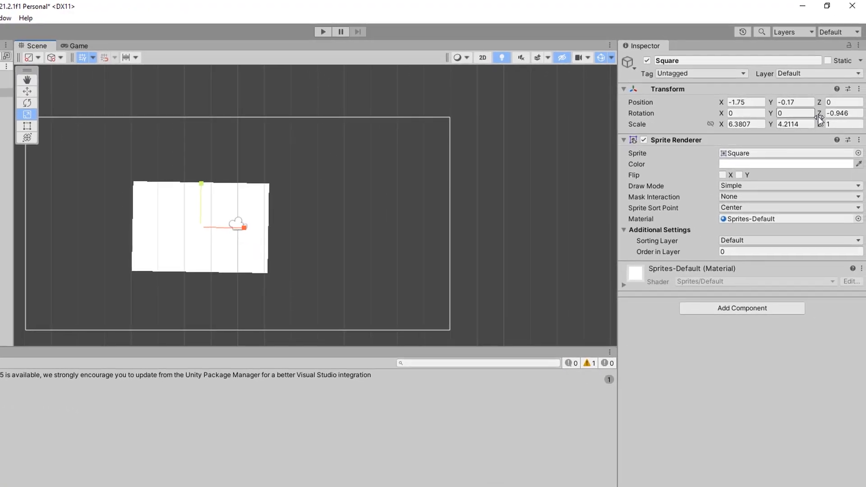
Try setting the square's Z scale to 3 and its Z position to 0.21.
{"action": "left_click", "coordinate": [827, 123]}
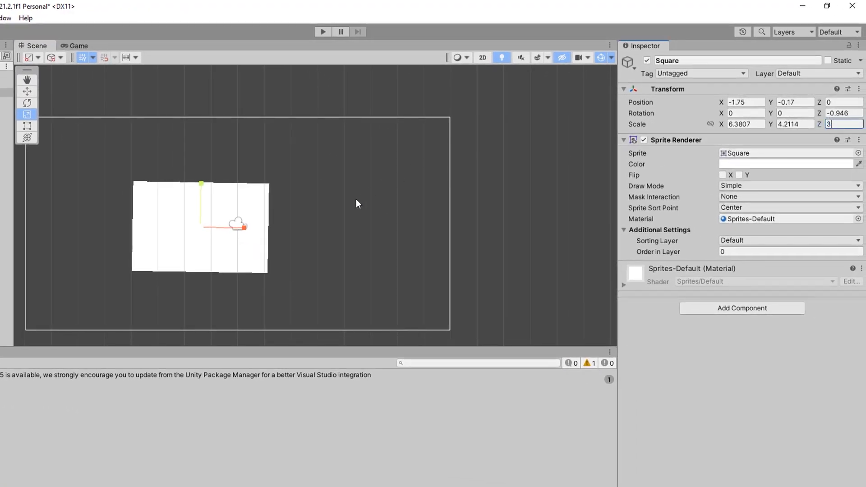
{"action": "key", "text": "Return"}
{"action": "left_click", "coordinate": [825, 103]}
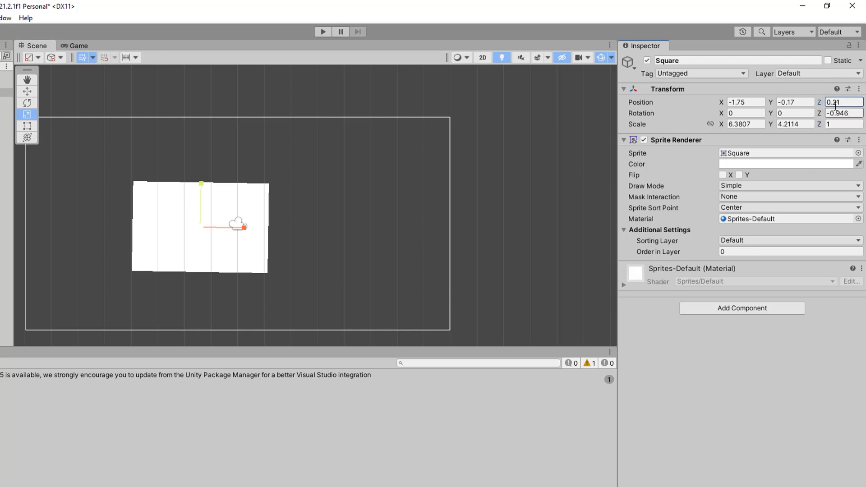
Scale the square down uniformly to about 0.70 in X, 0.60 in Y and 0.59 in Z.
{"action": "key", "text": "r"}
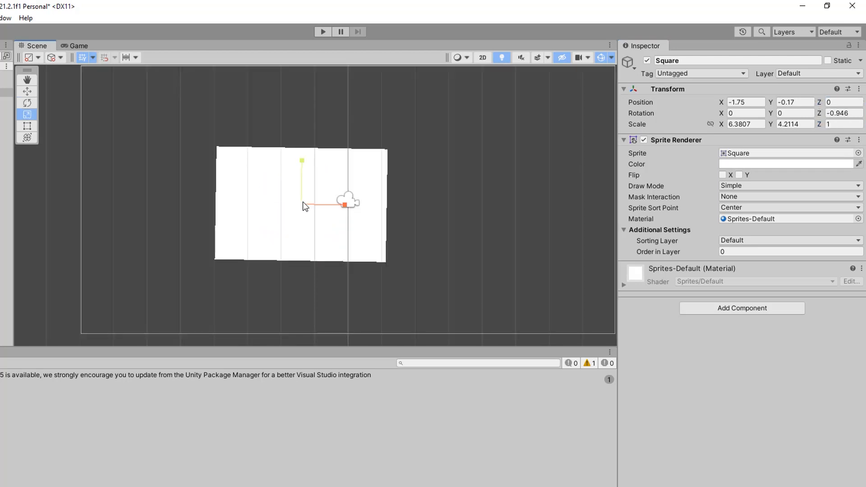
{"action": "left_click_drag", "start_coordinate": [302, 203], "coordinate": [307, 174]}
{"action": "left_click_drag", "start_coordinate": [304, 205], "coordinate": [307, 227]}
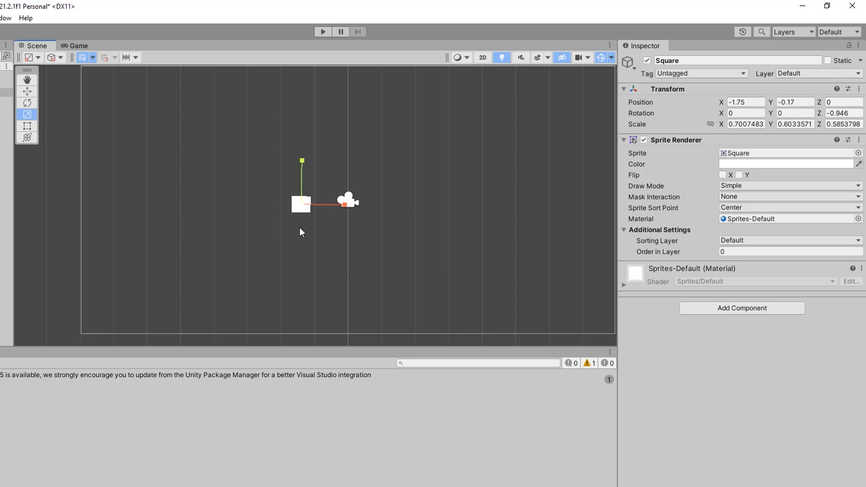
Stretch the square from its upper right corner with the Rect tool, and try and undo a uniform scale from its centre.
{"action": "key", "text": "t"}
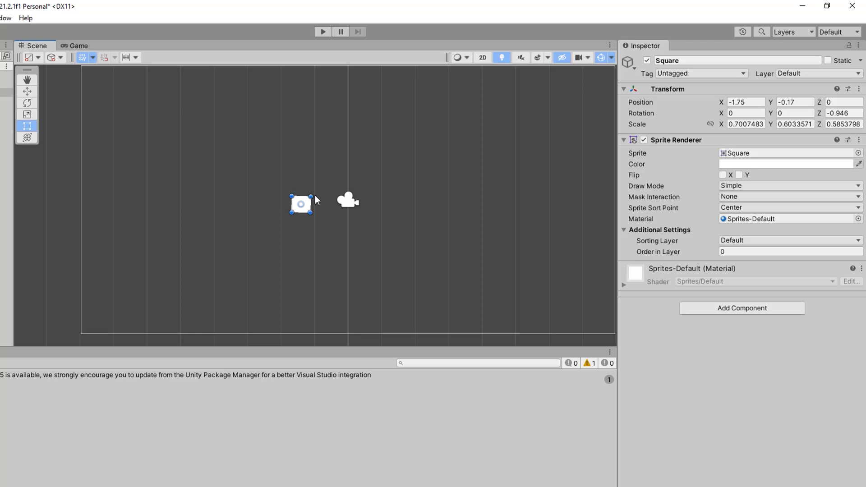
{"action": "left_click_drag", "start_coordinate": [311, 194], "coordinate": [381, 166]}
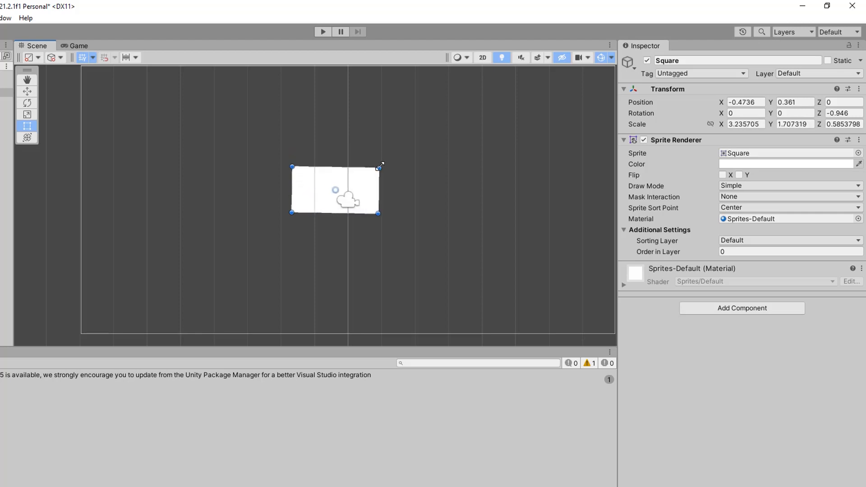
{"action": "key", "text": "e"}
{"action": "key", "text": "r"}
{"action": "left_click_drag", "start_coordinate": [336, 190], "coordinate": [390, 165]}
{"action": "key", "text": "ctrl+z"}
{"action": "key", "text": "t"}
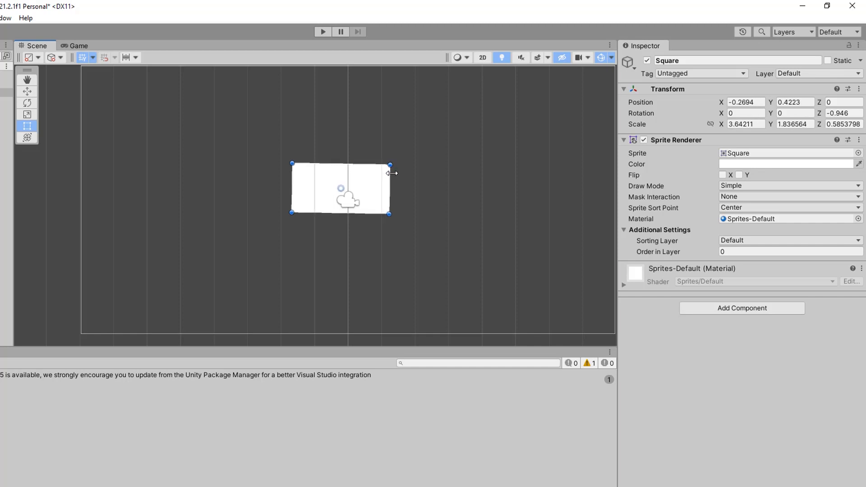
Try resizing the square from its right edge, top edge and upper right corner with the Rect tool, undoing each change.
{"action": "left_click_drag", "start_coordinate": [398, 174], "coordinate": [521, 183]}
{"action": "key", "text": "ctrl+z"}
{"action": "left_click_drag", "start_coordinate": [370, 156], "coordinate": [379, 129]}
{"action": "key", "text": "ctrl+z"}
{"action": "left_click_drag", "start_coordinate": [389, 163], "coordinate": [481, 214]}
{"action": "key", "text": "ctrl+z"}
{"action": "key", "text": "ctrl+z"}
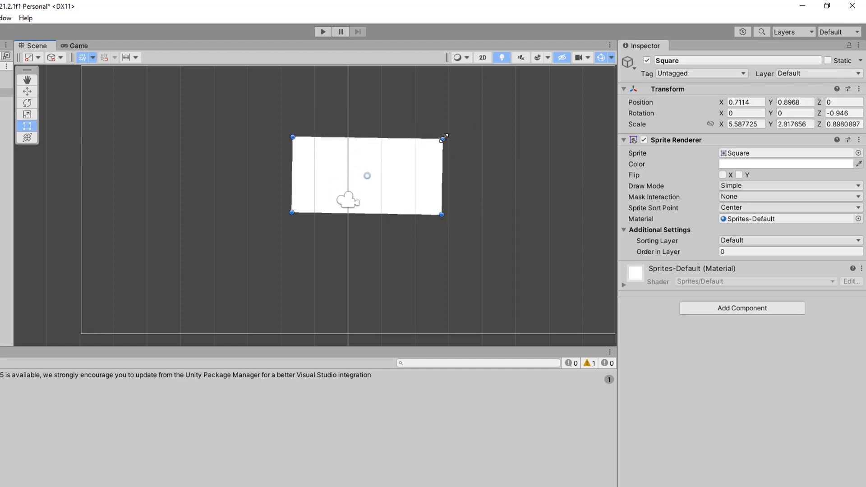
Try a proportional resize of the square about its centre from the upper right corner, and undo all the Rect tool changes.
{"action": "left_click_drag", "start_coordinate": [444, 138], "coordinate": [489, 162], "text": "alt+shift"}
{"action": "key", "text": "ctrl+z"}
{"action": "key", "text": "ctrl+z"}
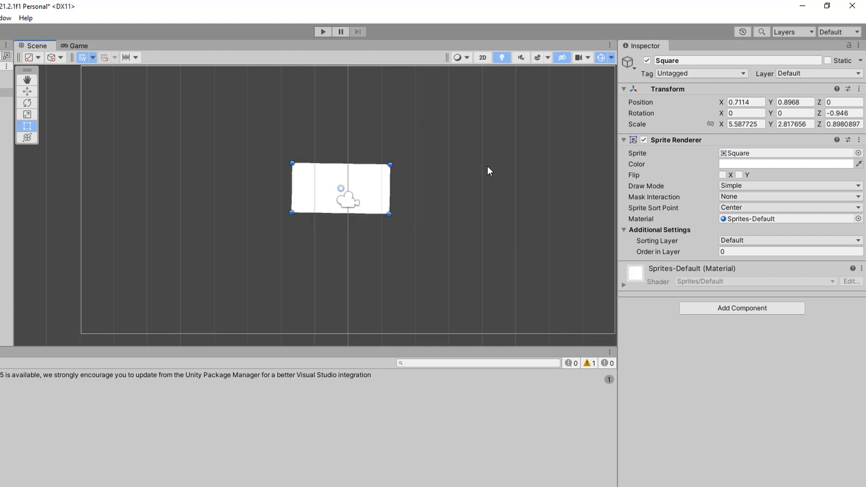
{"action": "key", "text": "ctrl+z"}
{"action": "key", "text": "w"}
{"action": "key", "text": "ctrl+z"}
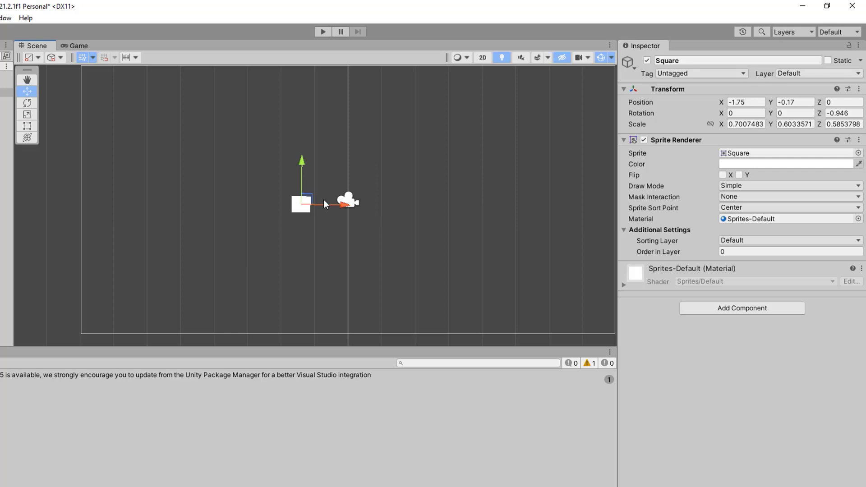
Move the square onto the camera at about X -0.03, Y -0.13 and rotate it to about 2.05 degrees around Z, ending with the Transform tool.
{"action": "left_click_drag", "start_coordinate": [323, 200], "coordinate": [374, 180]}
{"action": "key", "text": "e"}
{"action": "key", "text": "y"}
{"action": "left_click", "coordinate": [325, 163]}
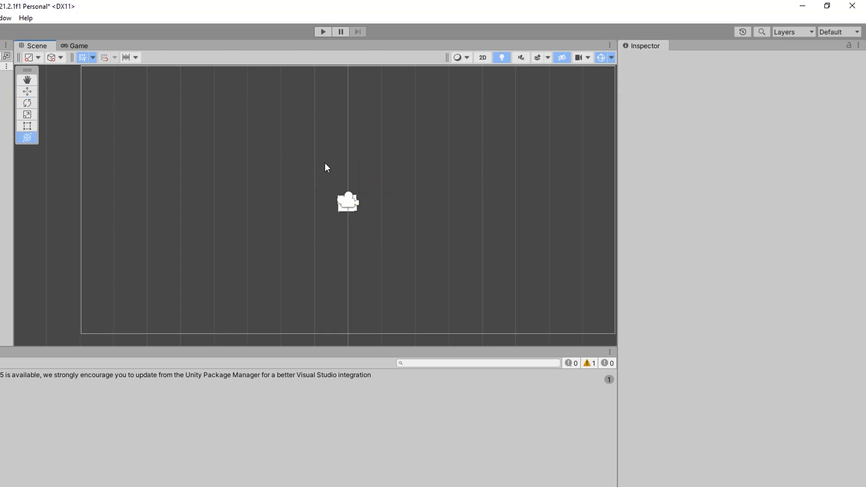
{"action": "left_click", "coordinate": [351, 210]}
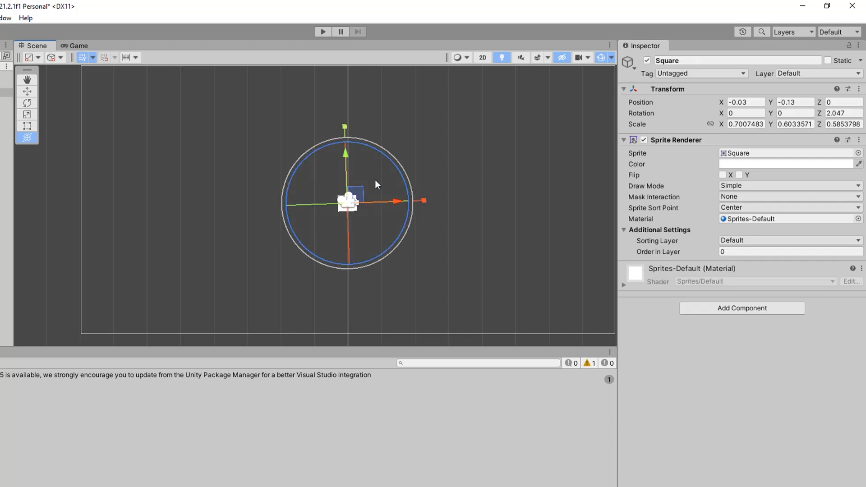
Switch repeatedly between the Move, Rotate and Scale tools on the square, ending with the Move tool.
{"action": "middle_click_drag", "start_coordinate": [381, 189], "coordinate": [384, 196]}
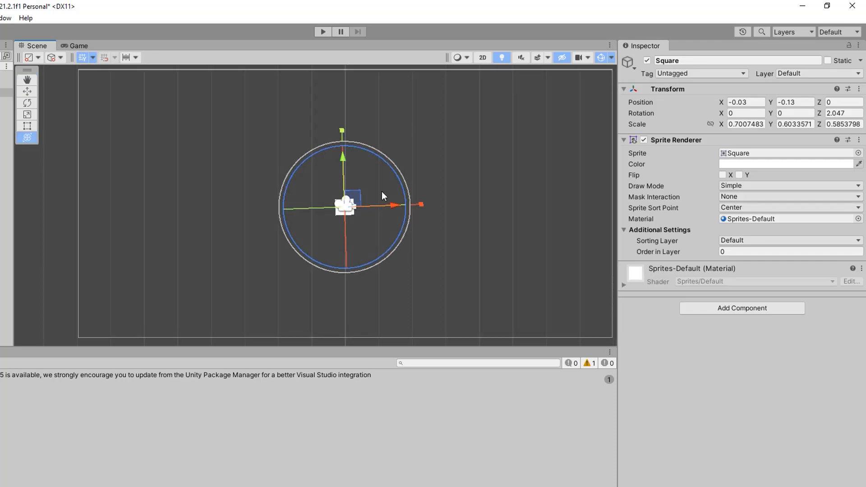
{"action": "key", "text": "w"}
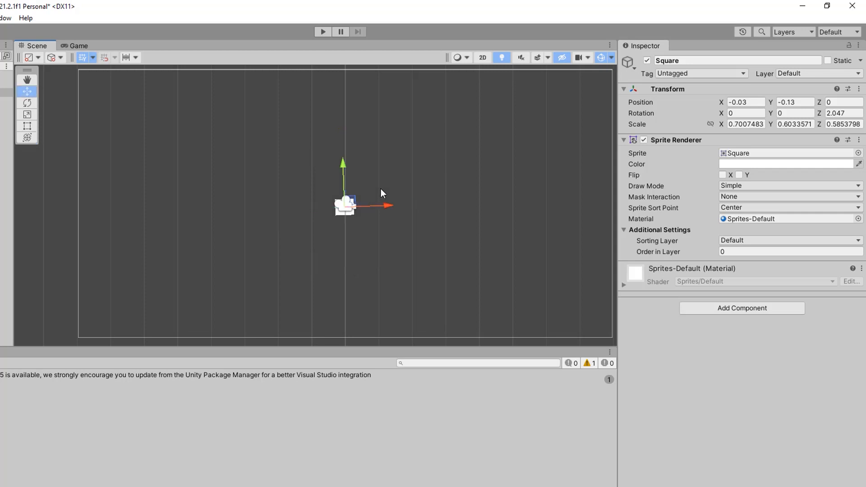
{"action": "key", "text": "e"}
{"action": "key", "text": "r"}
{"action": "key", "text": "w"}
{"action": "key", "text": "e"}
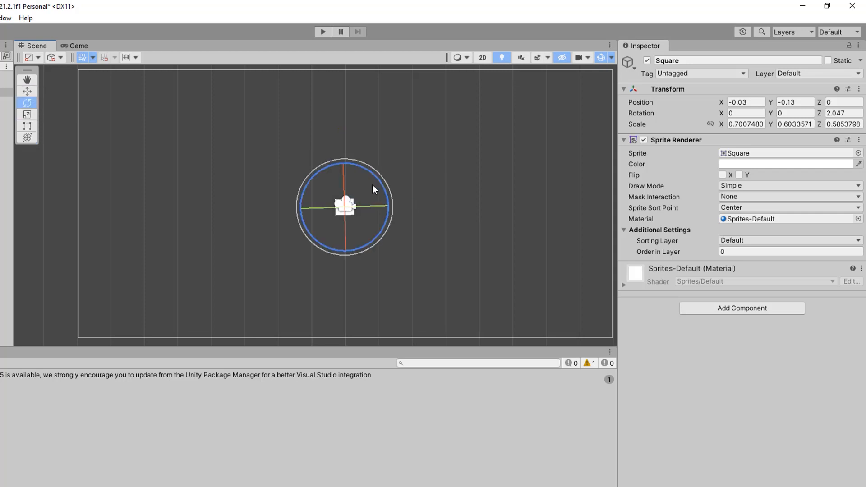
{"action": "key", "text": "r"}
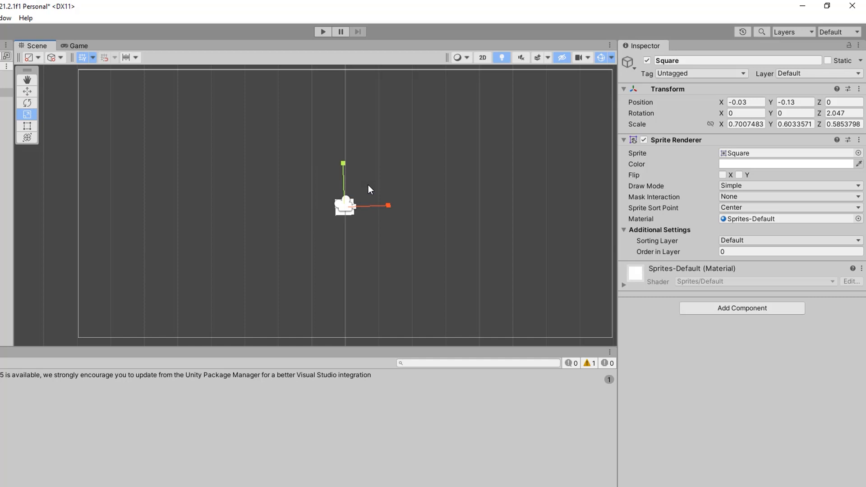
{"action": "key", "text": "w"}
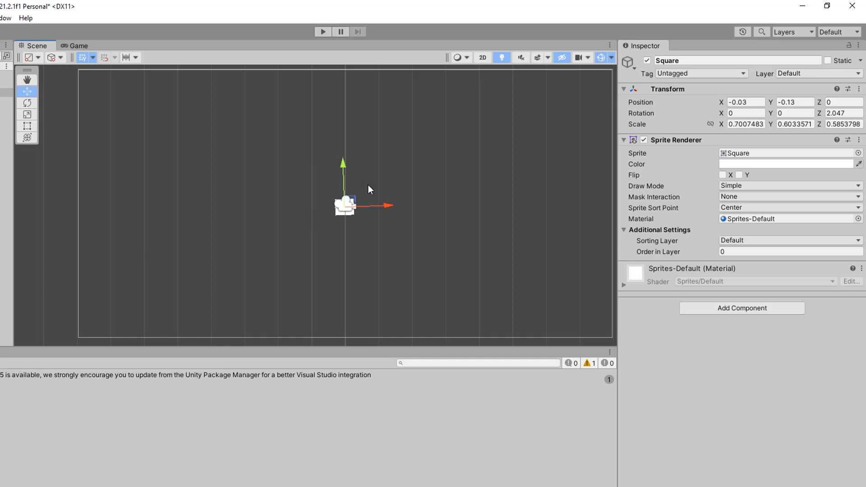
Move the square to about X -0.23, Y 0.08 and rotate it to about 3.4 degrees around Z.
{"action": "mouse_move", "coordinate": [352, 199]}
{"action": "left_mouse_down"}
{"action": "mouse_move", "coordinate": [363, 221]}
{"action": "mouse_move", "coordinate": [361, 199]}
{"action": "mouse_move", "coordinate": [339, 200]}
{"action": "left_mouse_up"}
{"action": "key", "text": "e"}
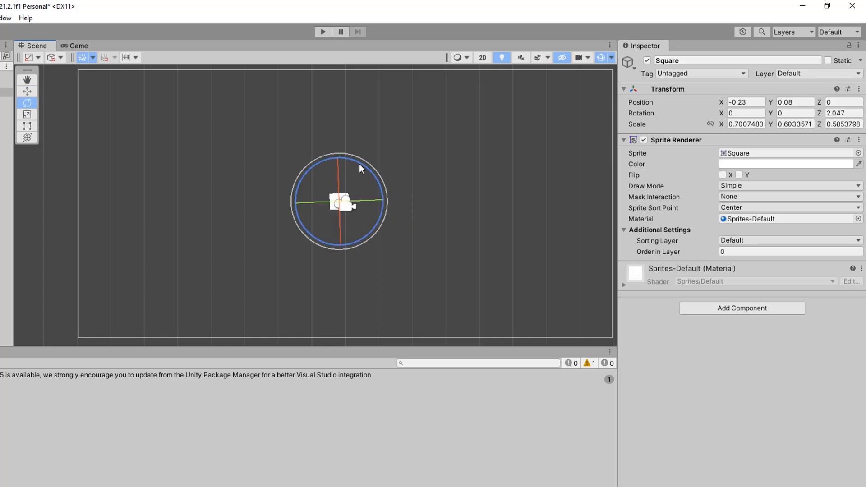
{"action": "left_click_drag", "start_coordinate": [361, 166], "coordinate": [335, 147]}
Try enlarging the square with the Scale tool and from its upper right corner about its centre with the Rect tool, and undo the scaling.
{"action": "key", "text": "r"}
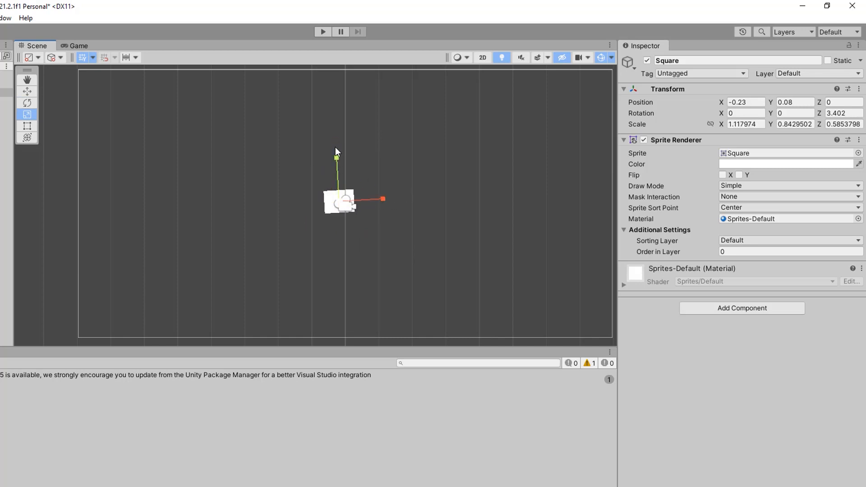
{"action": "key", "text": "t"}
{"action": "left_click_drag", "start_coordinate": [353, 186], "coordinate": [366, 176], "text": "alt"}
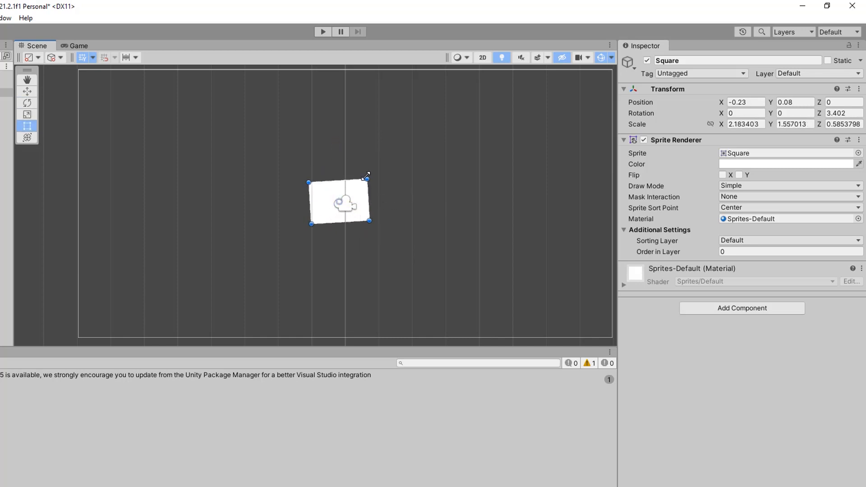
{"action": "key", "text": "y"}
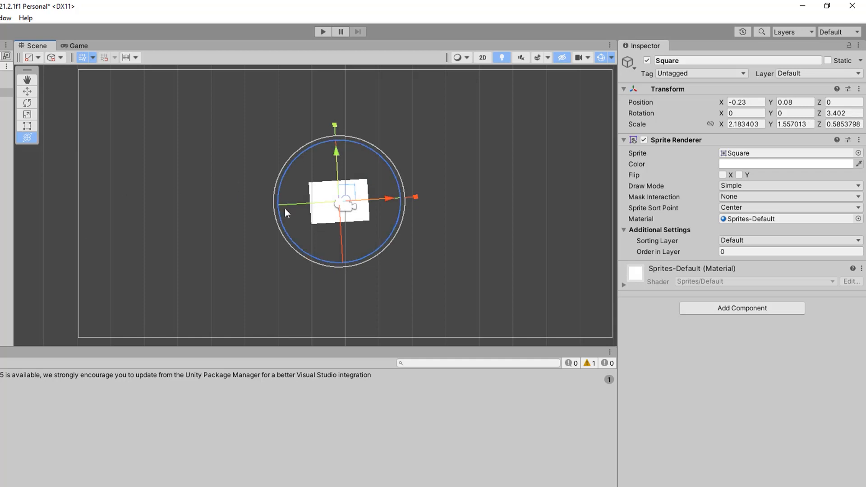
{"action": "key", "text": "e"}
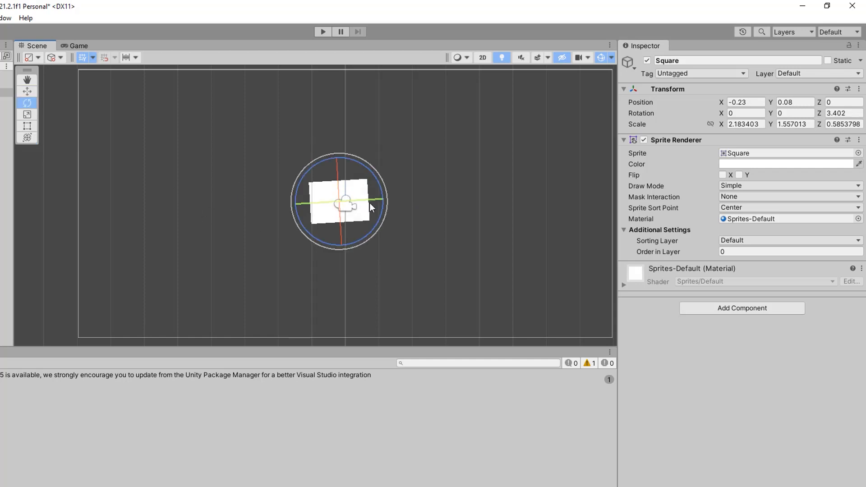
{"action": "key", "text": "w"}
{"action": "key", "text": "ctrl+z"}
{"action": "key", "text": "ctrl+z"}
{"action": "key", "text": "ctrl+z"}
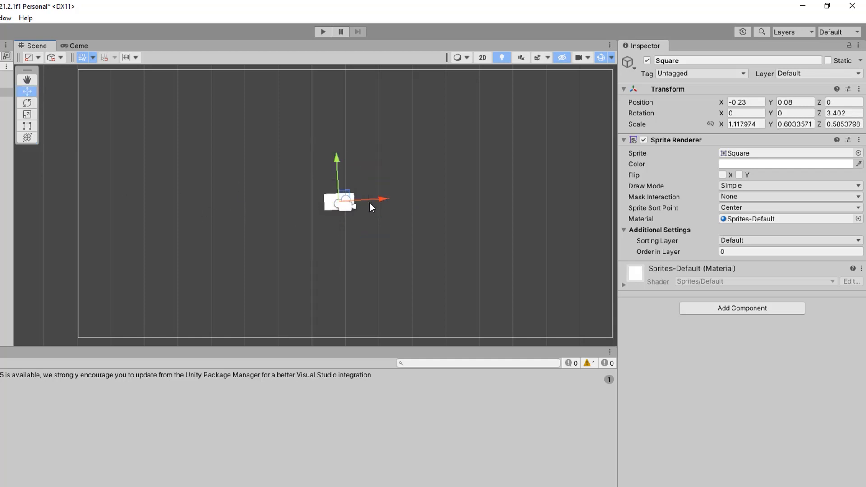
Move the square back onto the camera at about X -0.02, Y 0.02 and rotate it to about 1.6 degrees around Z.
{"action": "key", "text": "e"}
{"action": "key", "text": "r"}
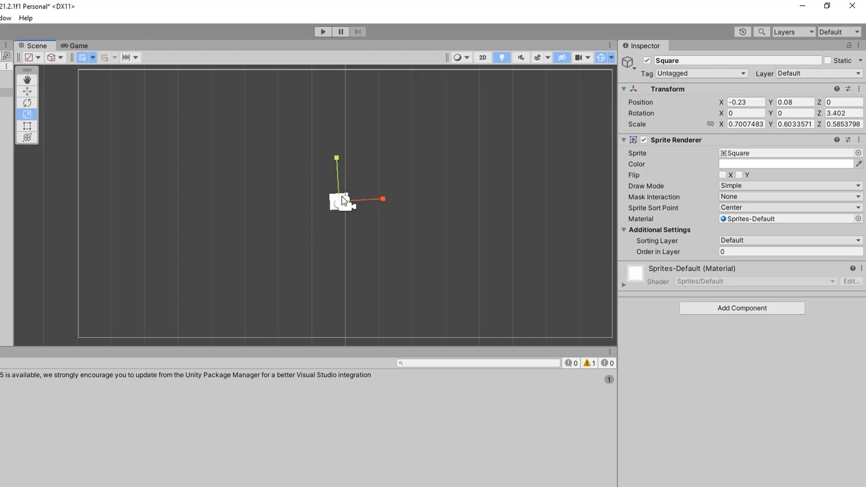
{"action": "key", "text": "t"}
{"action": "key", "text": "w"}
{"action": "left_click_drag", "start_coordinate": [339, 187], "coordinate": [373, 208]}
{"action": "key", "text": "e"}
{"action": "key", "text": "w"}
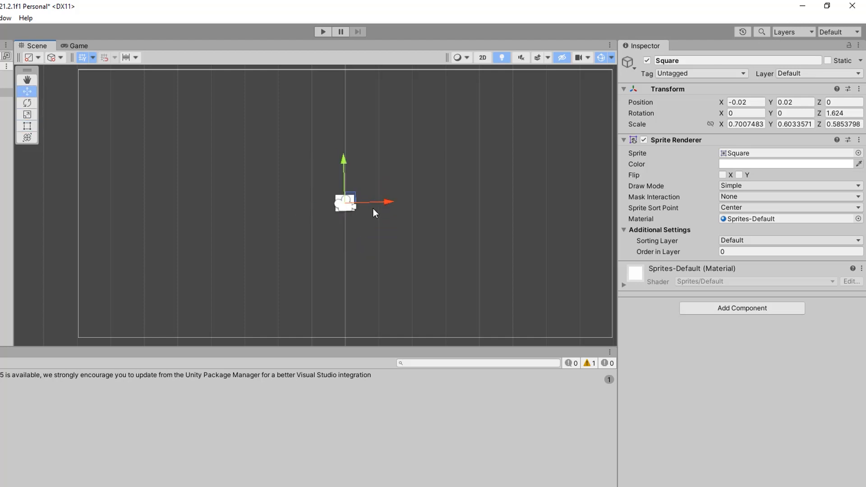
Preview the square in the Game view, select the Main Camera, and set the Game view's aspect ratio to 16:9.
{"action": "left_click", "coordinate": [75, 46]}
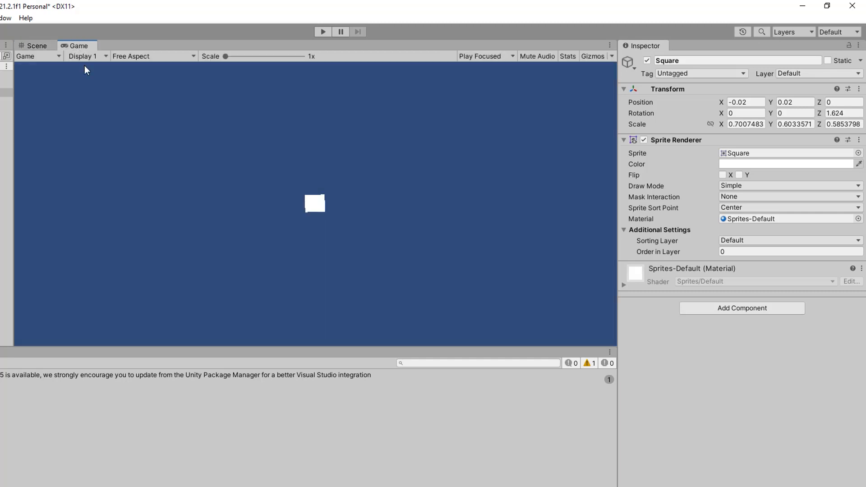
{"action": "left_click", "coordinate": [36, 45]}
{"action": "scroll", "coordinate": [354, 194], "scroll_direction": "down", "scroll_amount": 2}
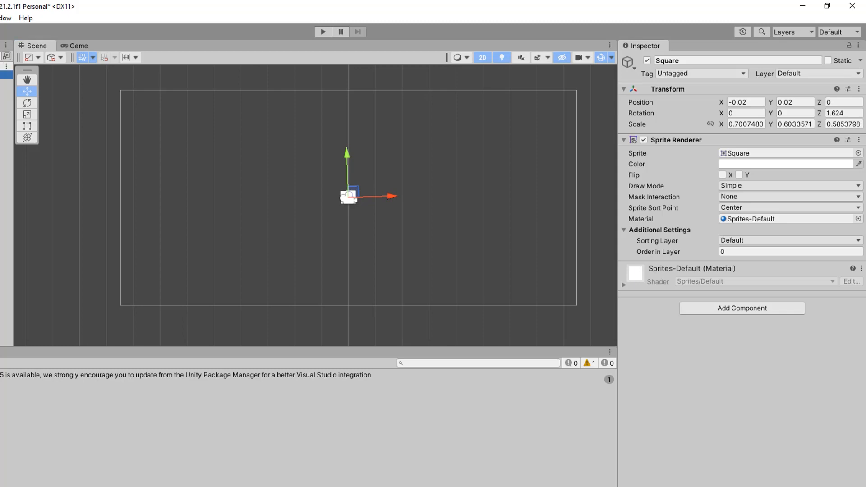
{"action": "left_click", "coordinate": [2, 76]}
{"action": "left_click", "coordinate": [77, 46]}
{"action": "left_click", "coordinate": [154, 56]}
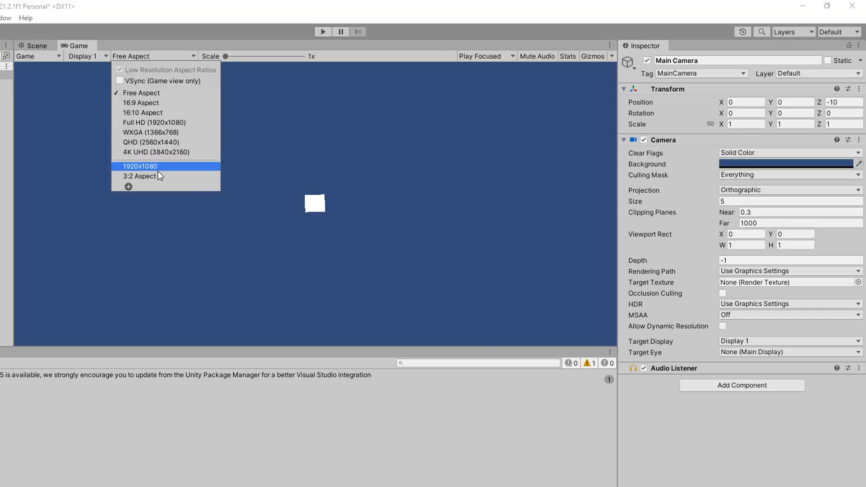
{"action": "left_click", "coordinate": [141, 103]}
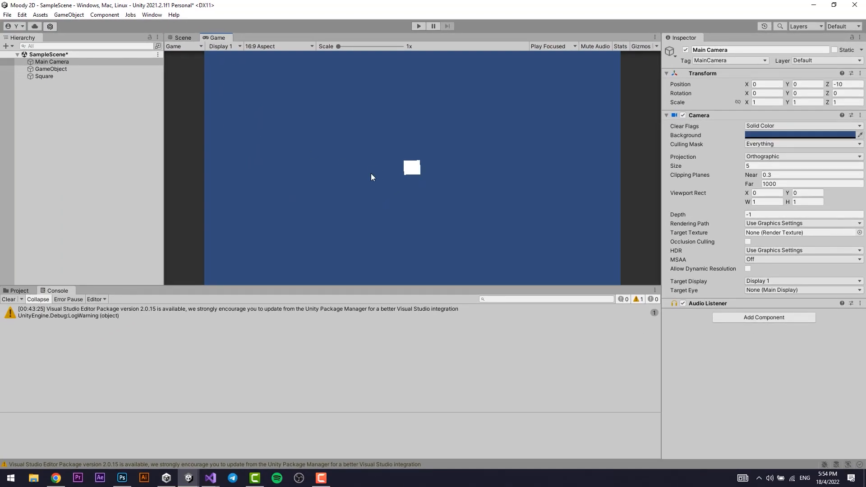
Maximize the Game view to fill the editor and restore the normal layout, repeating it once.
{"action": "key", "text": "shift+space"}
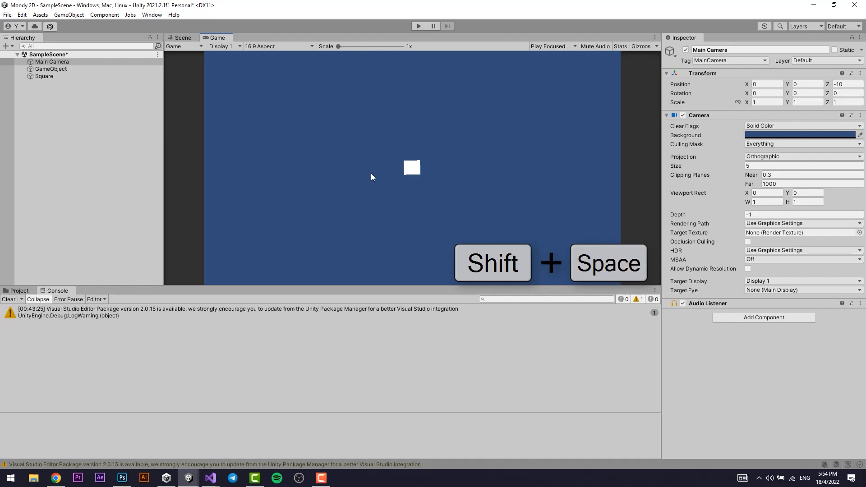
{"action": "key", "text": "shift+space"}
{"action": "key", "text": "shift+space"}
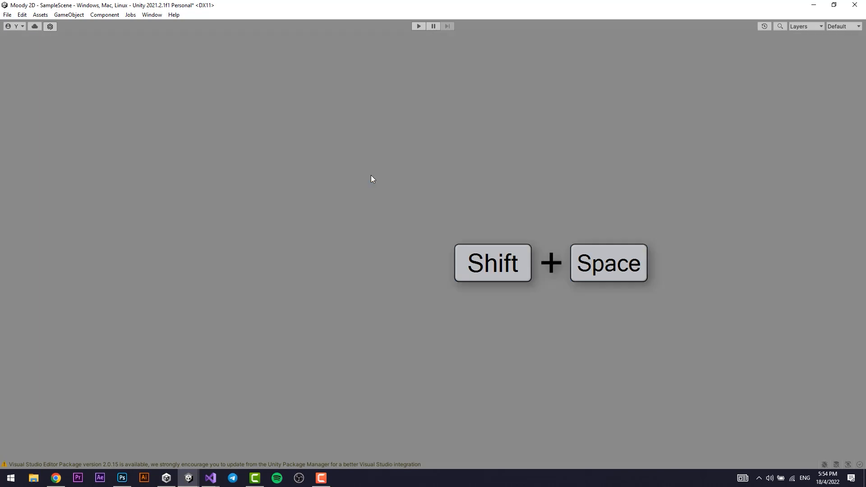
{"action": "key", "text": "shift+space"}
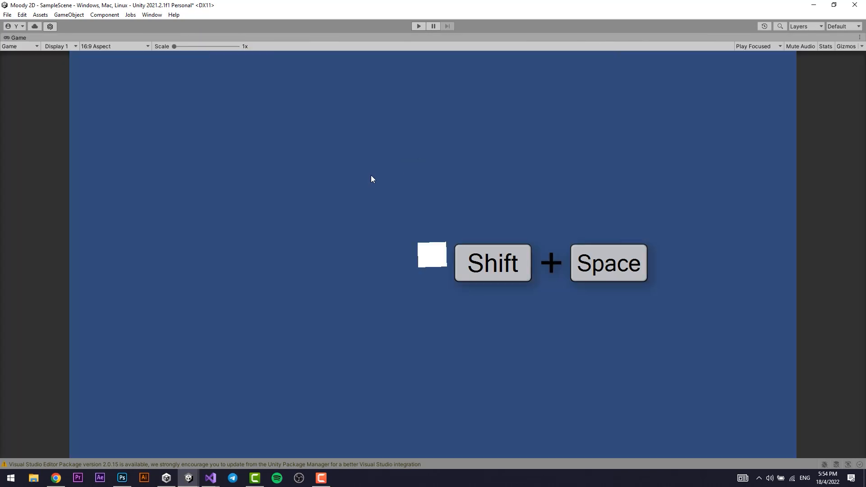
{"action": "key", "text": "shift+space"}
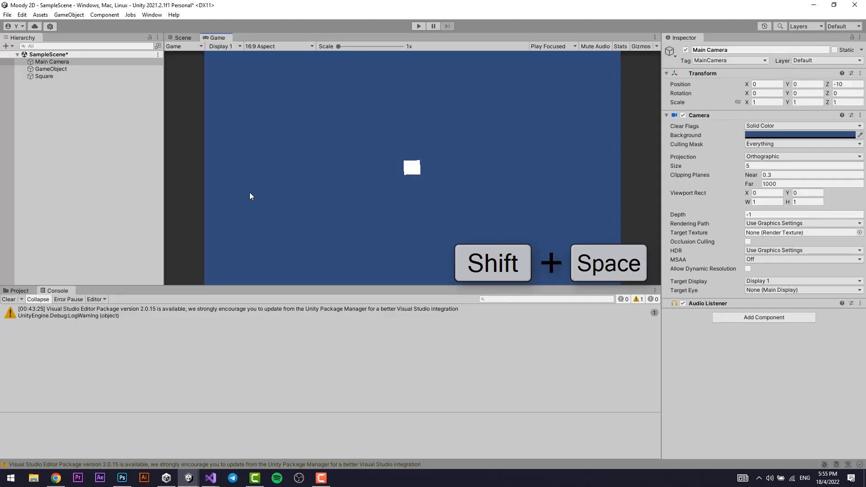
Return to the Scene view, and maximize and restore the Scene and Hierarchy windows in turn.
{"action": "left_click", "coordinate": [185, 38]}
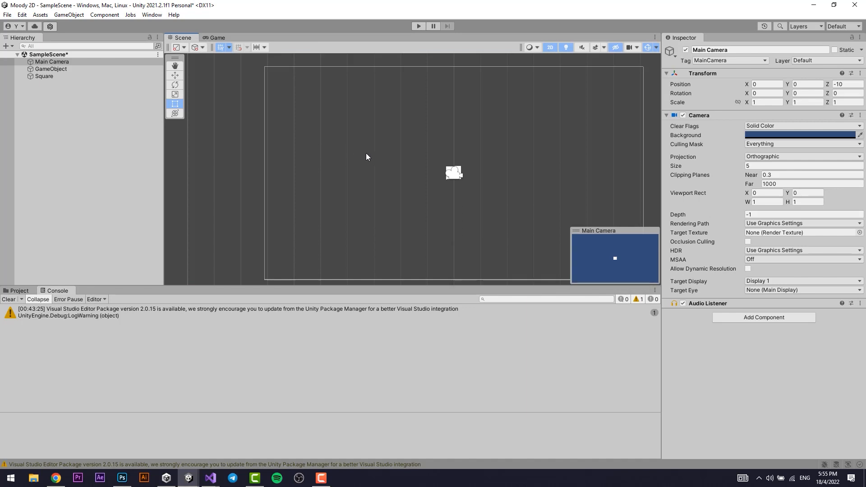
{"action": "key", "text": "shift+space"}
{"action": "key", "text": "shift+space"}
{"action": "key", "text": "shift+space"}
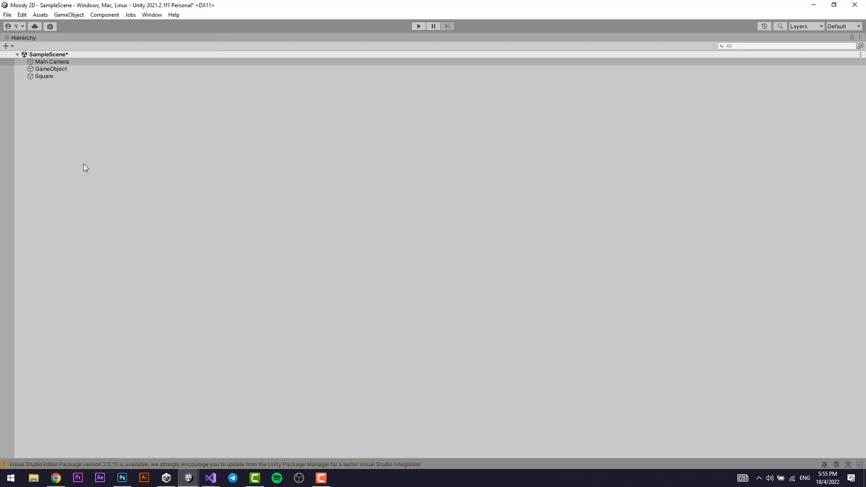
{"action": "key", "text": "shift+space"}
Select the square for moving and duplicate it twice.
{"action": "left_click", "coordinate": [63, 76]}
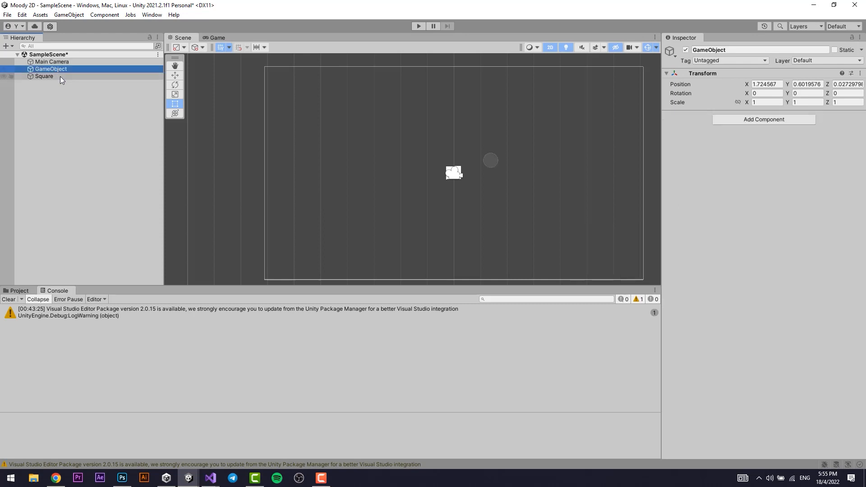
{"action": "key", "text": "w"}
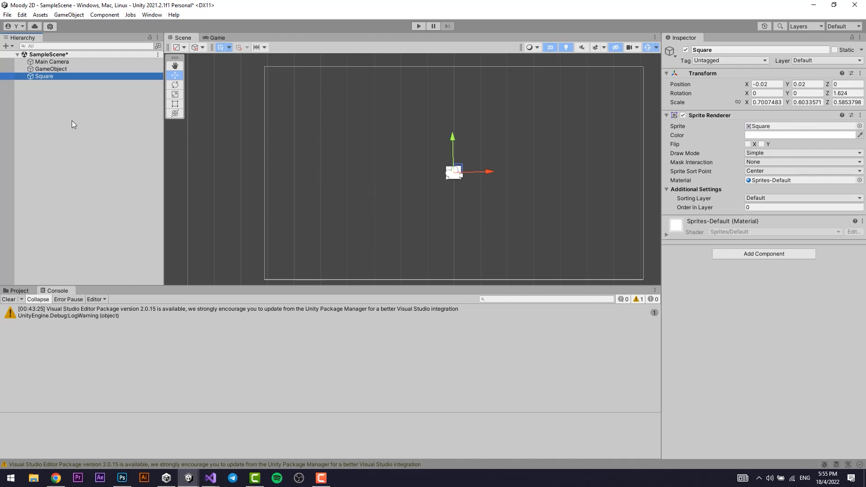
{"action": "key", "text": "ctrl+d"}
{"action": "key", "text": "ctrl+d"}
Add a 2D circle sprite to the scene.
{"action": "right_click", "coordinate": [58, 104]}
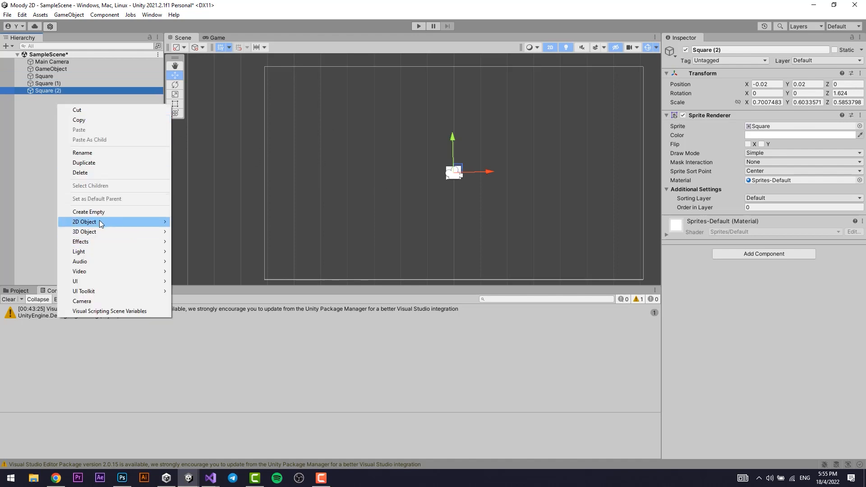
{"action": "mouse_move", "coordinate": [107, 222]}
{"action": "mouse_move", "coordinate": [186, 221]}
{"action": "left_click", "coordinate": [275, 231]}
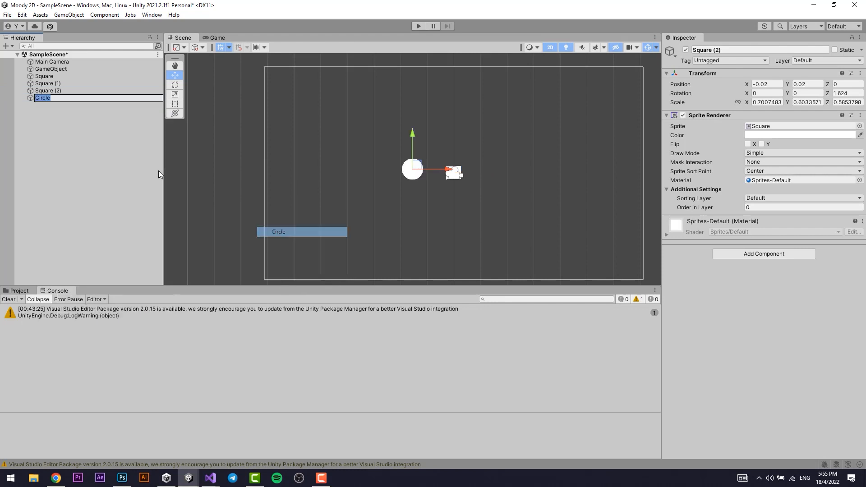
Move Square (2) to about X 1.57, Y 1.46 and Square (1) to about X -0.28, Y -1.78.
{"action": "left_click", "coordinate": [44, 90]}
{"action": "left_click_drag", "start_coordinate": [458, 168], "coordinate": [492, 137]}
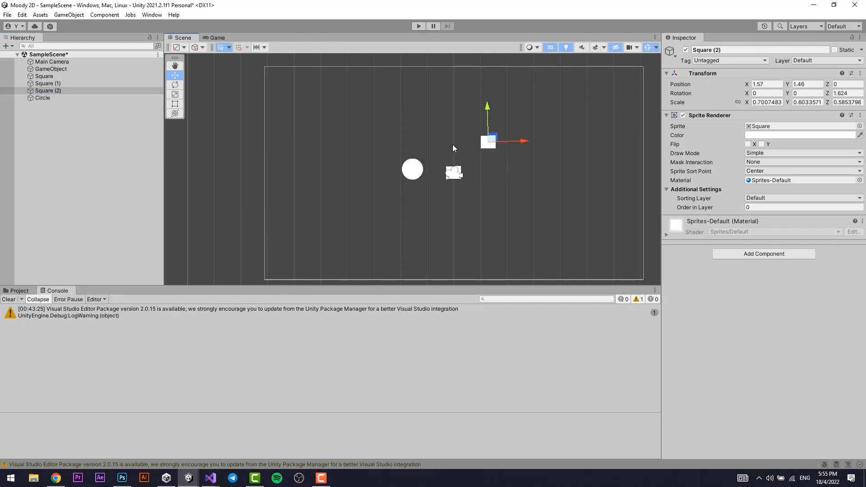
{"action": "left_click", "coordinate": [79, 75]}
{"action": "left_click", "coordinate": [77, 83]}
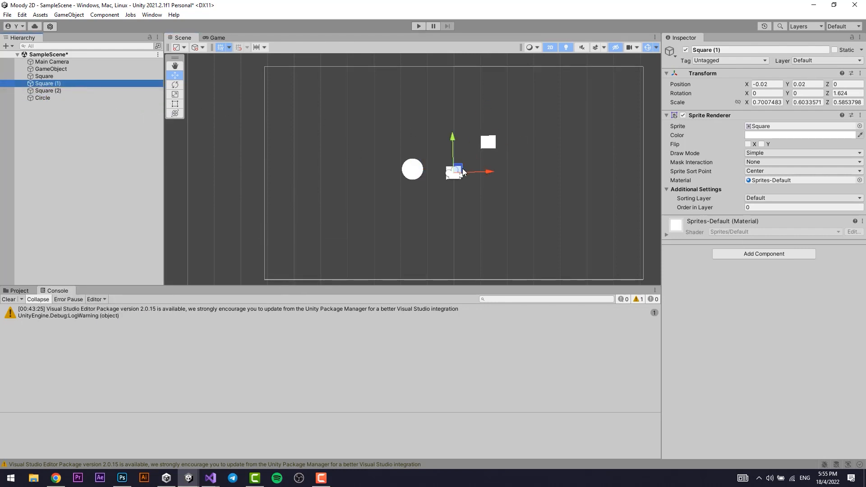
{"action": "left_click_drag", "start_coordinate": [458, 170], "coordinate": [451, 209]}
Make Square (1) a child of the Circle.
{"action": "left_click", "coordinate": [45, 76]}
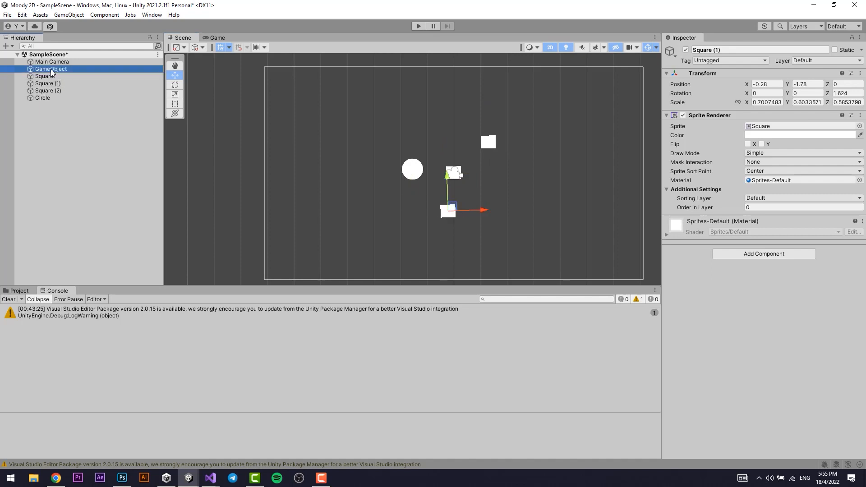
{"action": "left_click", "coordinate": [58, 98], "text": "shift"}
{"action": "left_click", "coordinate": [129, 146]}
{"action": "left_click", "coordinate": [36, 98]}
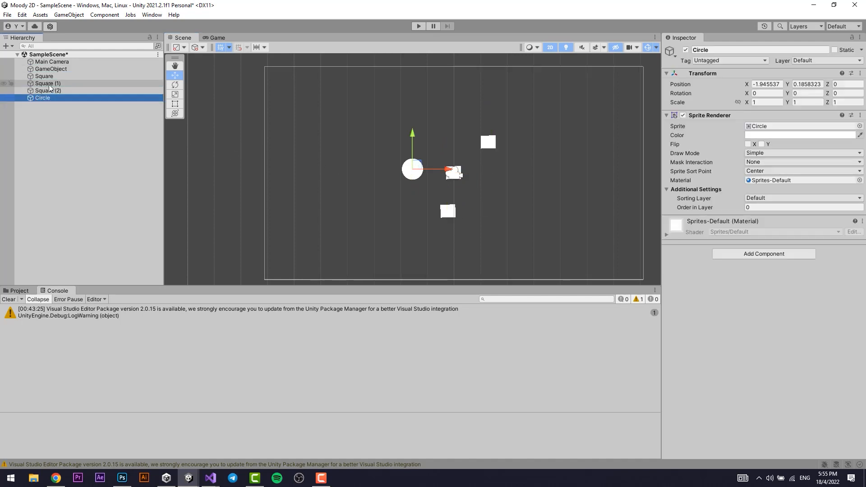
{"action": "left_click_drag", "start_coordinate": [50, 83], "coordinate": [63, 100]}
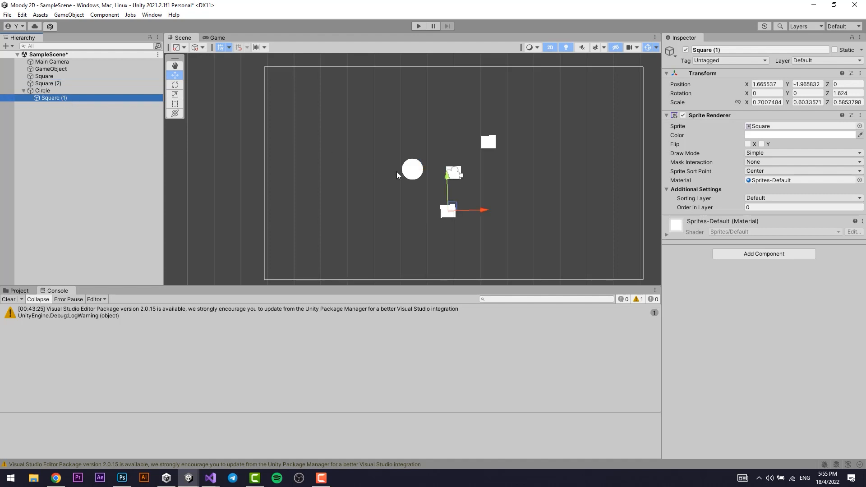
Move the Circle together with its child to about X -3.58, Y 0.44, and make Square (2) a child of the Circle too.
{"action": "left_click", "coordinate": [69, 92]}
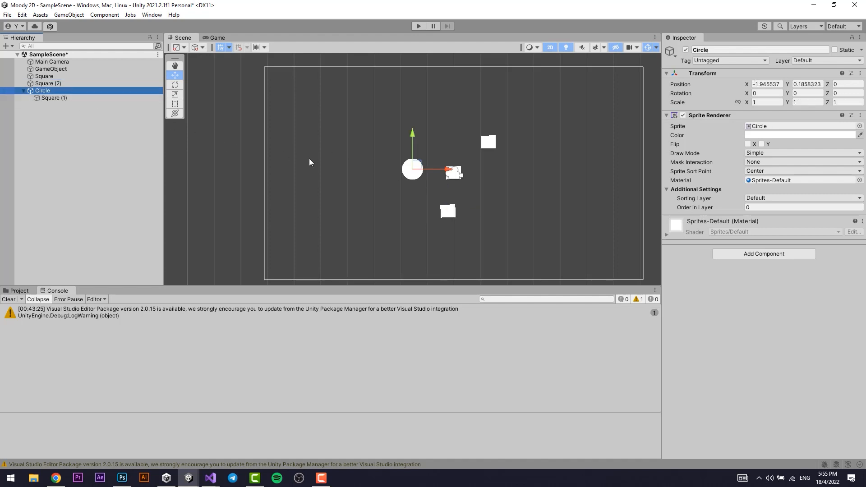
{"action": "left_click_drag", "start_coordinate": [413, 170], "coordinate": [372, 160]}
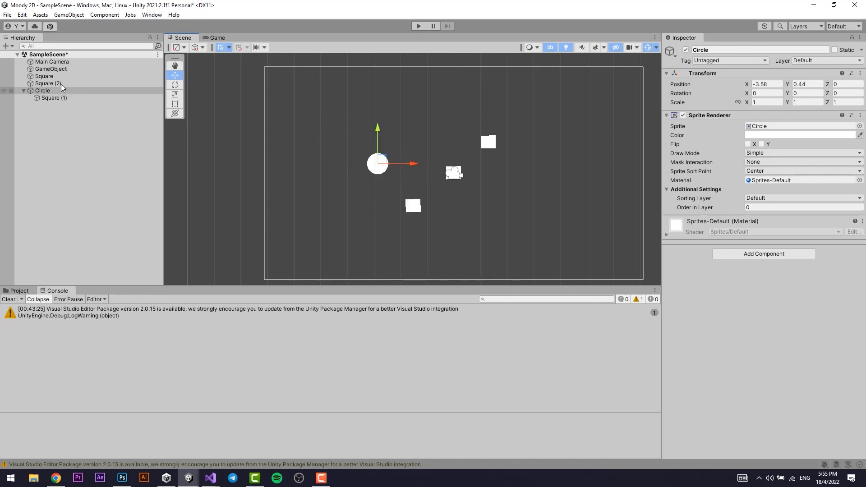
{"action": "left_click_drag", "start_coordinate": [62, 87], "coordinate": [63, 91]}
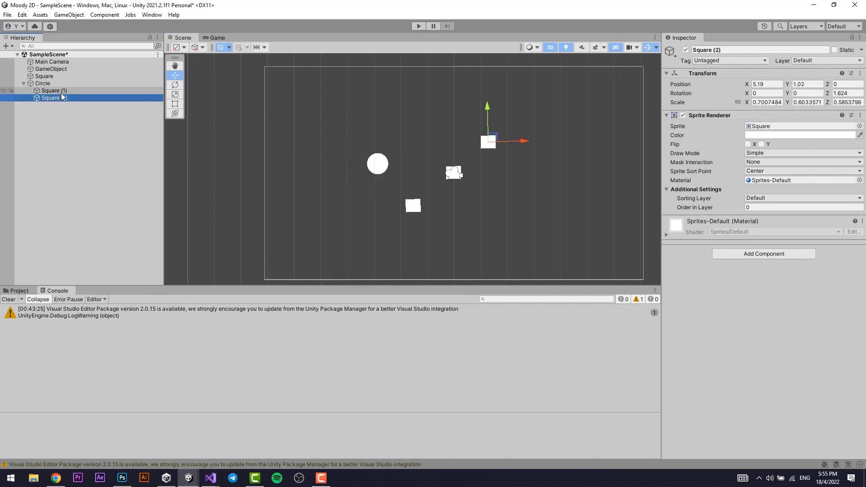
Move the Circle with its children to about X -3.01, Y 0.5, and reset the position of its child Square (1).
{"action": "left_click", "coordinate": [38, 83]}
{"action": "left_click_drag", "start_coordinate": [383, 160], "coordinate": [395, 160]}
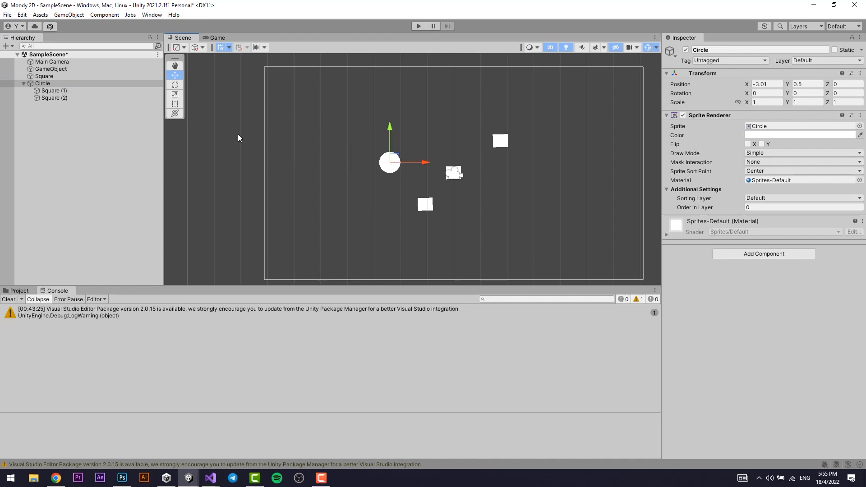
{"action": "left_click", "coordinate": [48, 92]}
{"action": "right_click", "coordinate": [702, 74]}
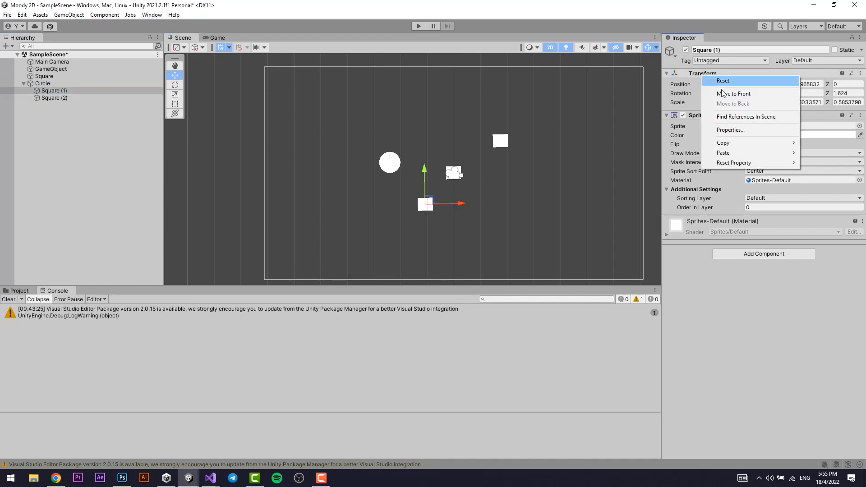
{"action": "mouse_move", "coordinate": [747, 164]}
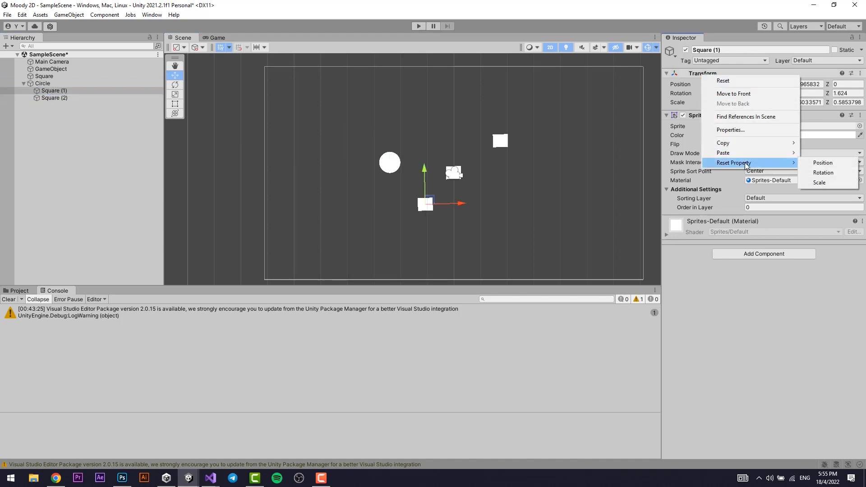
{"action": "left_click", "coordinate": [821, 163]}
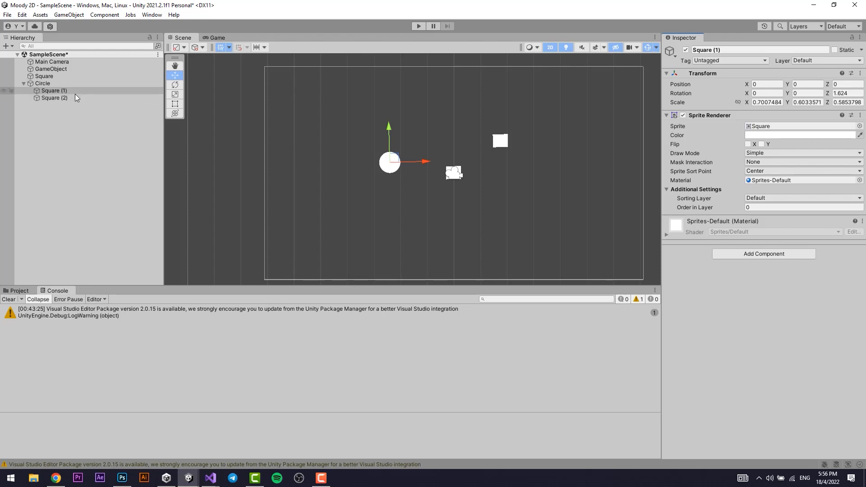
Color Square (1) black (000000) and set its Order in Layer to 1.
{"action": "left_click", "coordinate": [773, 135]}
{"action": "left_click_drag", "start_coordinate": [818, 193], "coordinate": [735, 275]}
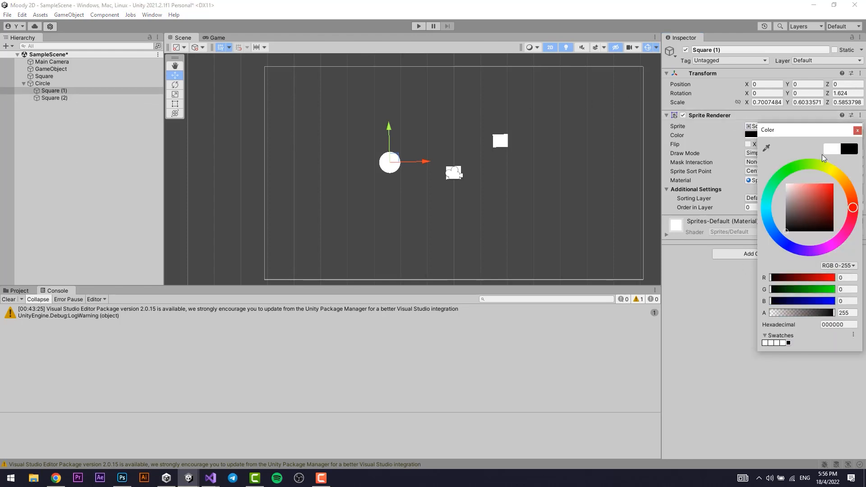
{"action": "left_click", "coordinate": [857, 130]}
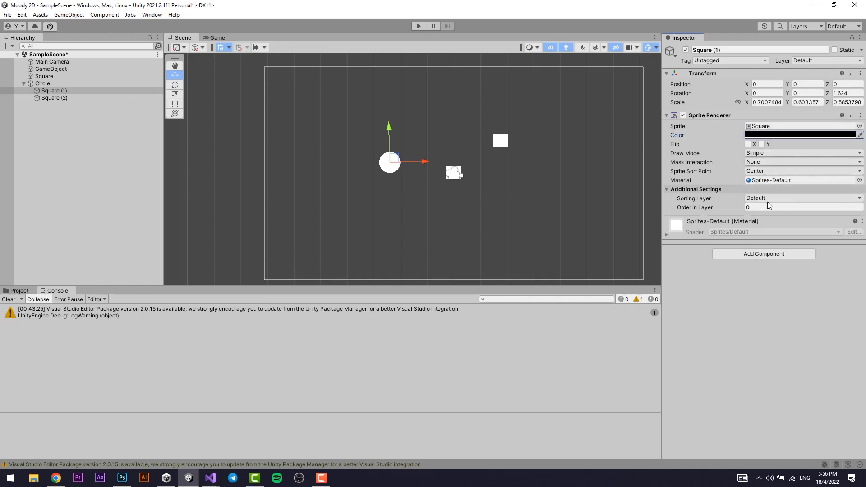
{"action": "left_click", "coordinate": [758, 209]}
{"action": "type", "text": "1"}
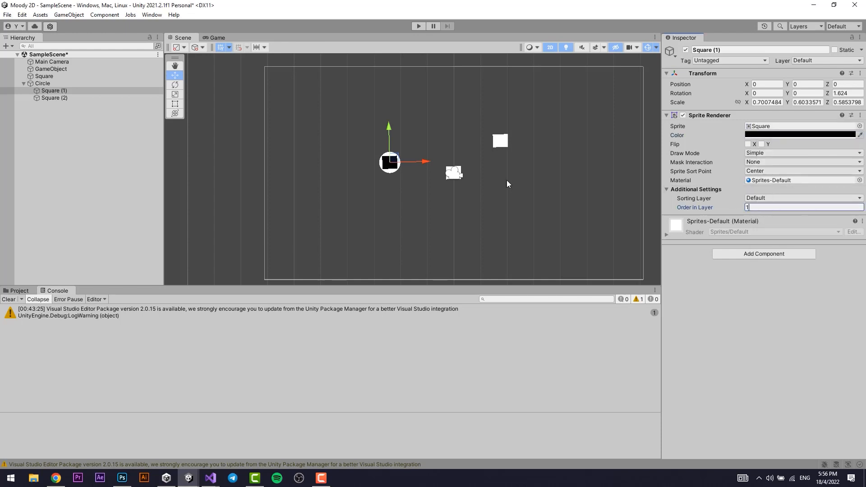
Check the position values of Square (1) relative to its parent Circle.
{"action": "scroll", "coordinate": [507, 183], "scroll_direction": "up", "scroll_amount": 3}
{"action": "left_click", "coordinate": [82, 91]}
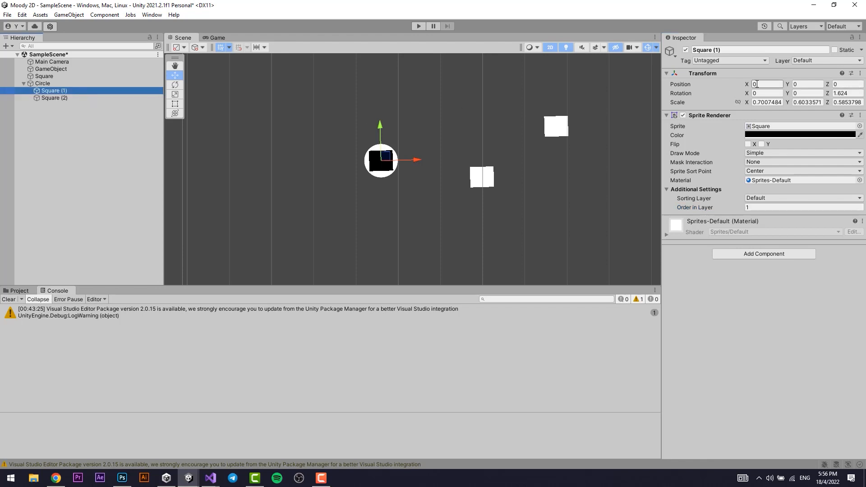
{"action": "left_click", "coordinate": [795, 84]}
{"action": "key", "text": "Tab"}
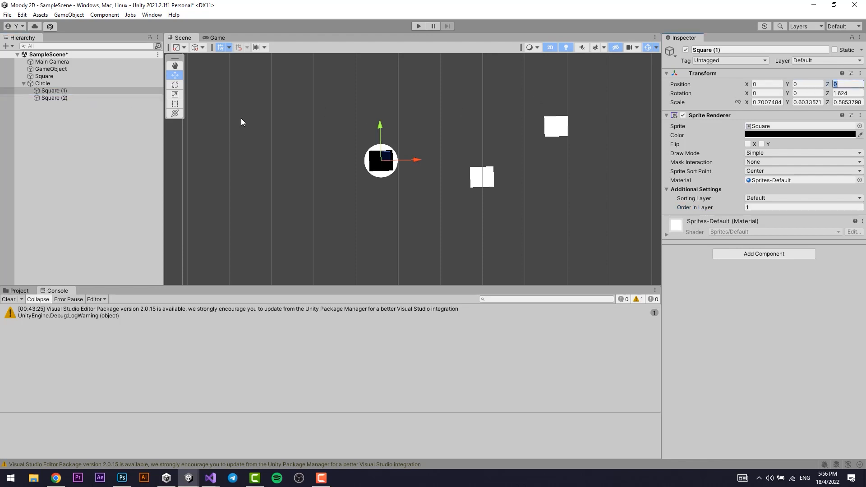
{"action": "left_click", "coordinate": [50, 91]}
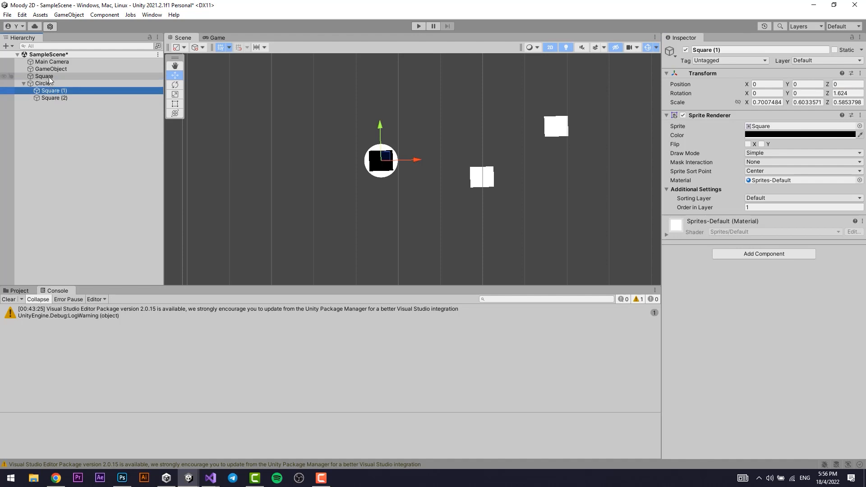
Reset only the position property of the unparented Square.
{"action": "left_click", "coordinate": [49, 77]}
{"action": "scroll", "coordinate": [412, 172], "scroll_direction": "down", "scroll_amount": 2}
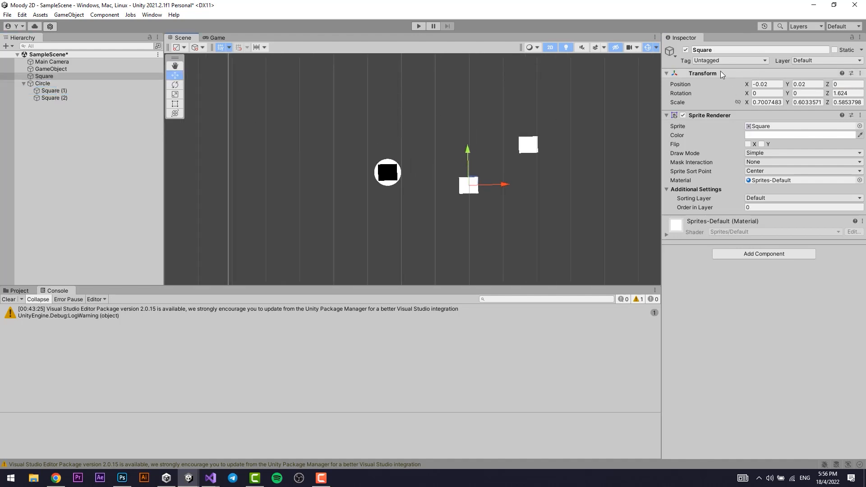
{"action": "key", "text": "q"}
{"action": "right_click", "coordinate": [707, 73]}
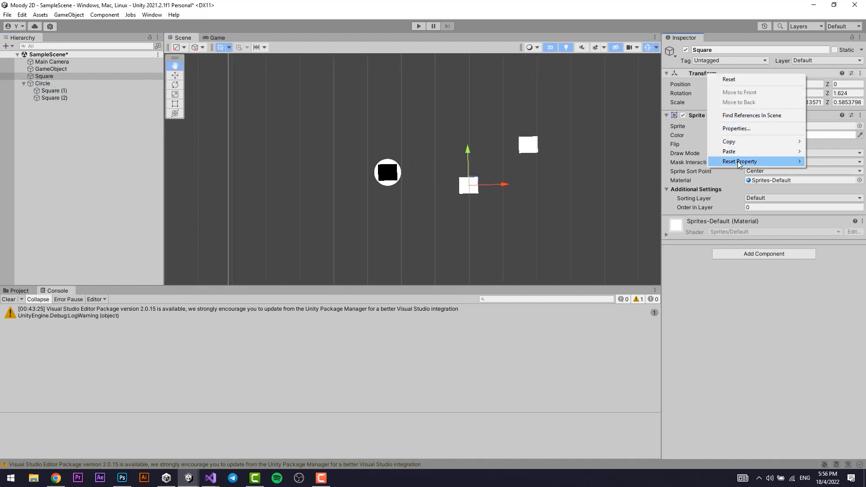
{"action": "mouse_move", "coordinate": [765, 163]}
{"action": "left_click", "coordinate": [831, 162]}
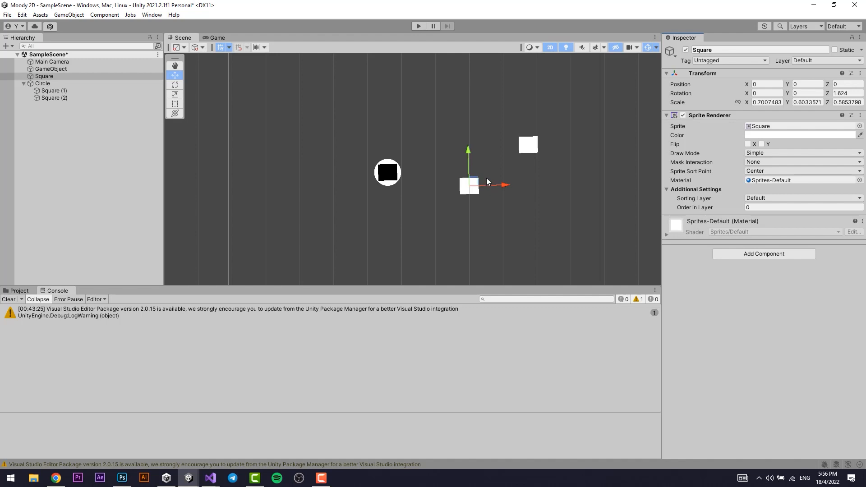
Compare the positions of Square and Square (1), and move the Circle with its children to about X -4.99, Y 0.85.
{"action": "left_click", "coordinate": [45, 76]}
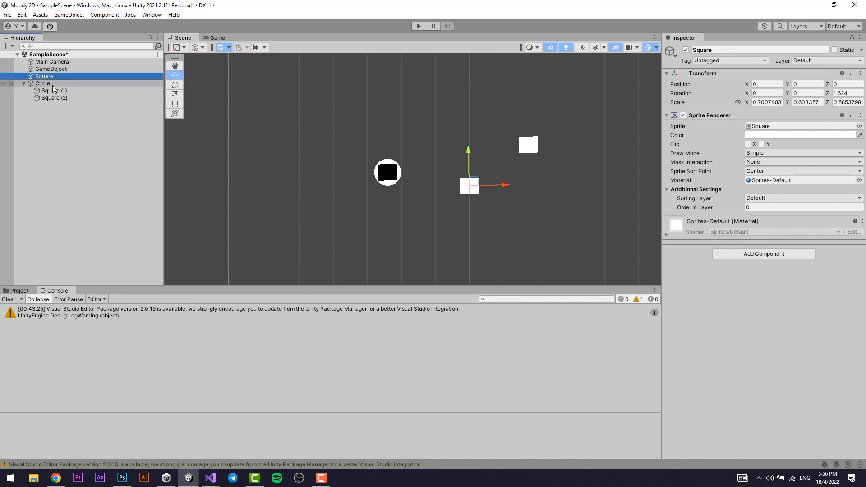
{"action": "left_click", "coordinate": [52, 91]}
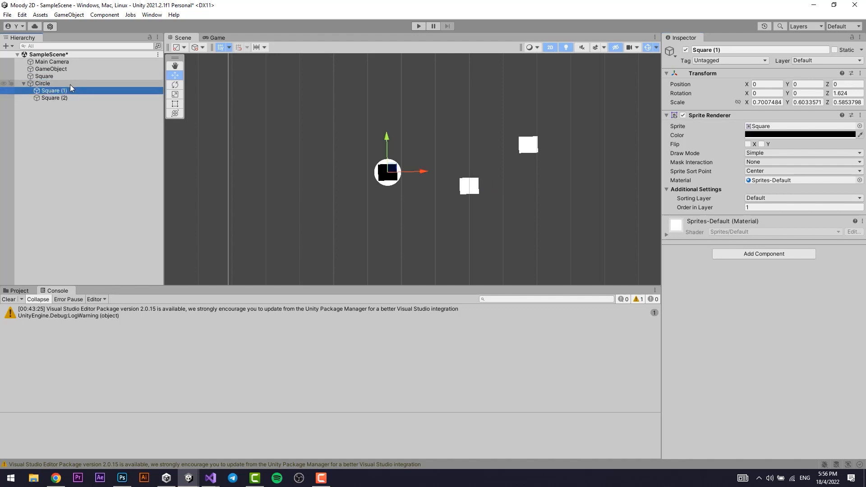
{"action": "left_click", "coordinate": [70, 83]}
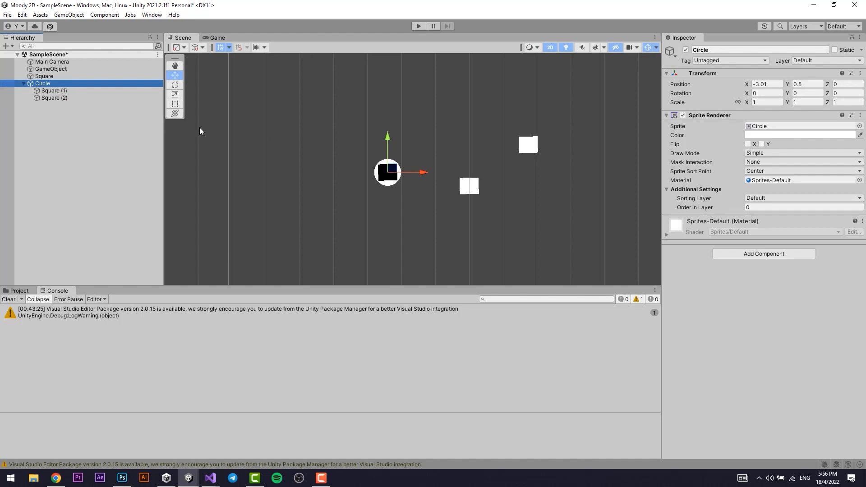
{"action": "mouse_move", "coordinate": [392, 169]}
{"action": "left_mouse_down"}
{"action": "mouse_move", "coordinate": [394, 147]}
{"action": "mouse_move", "coordinate": [384, 163]}
{"action": "left_mouse_up"}
{"action": "left_click", "coordinate": [54, 91]}
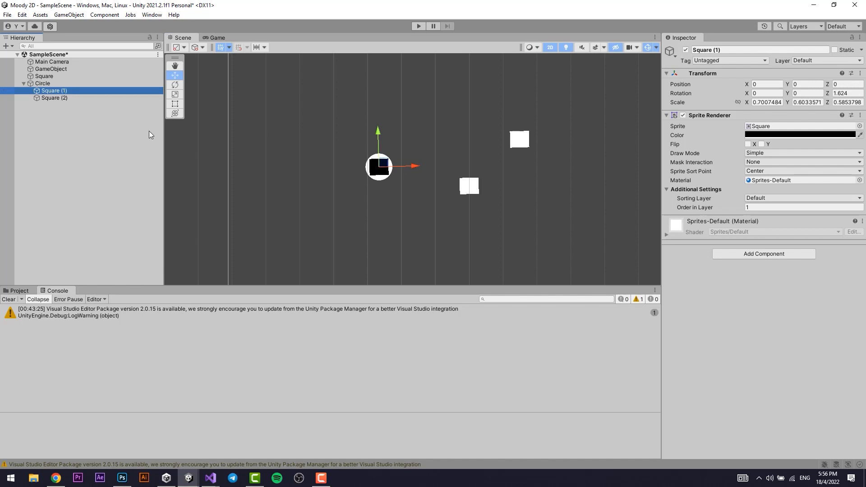
{"action": "left_click", "coordinate": [95, 84]}
{"action": "left_click_drag", "start_coordinate": [384, 162], "coordinate": [325, 142]}
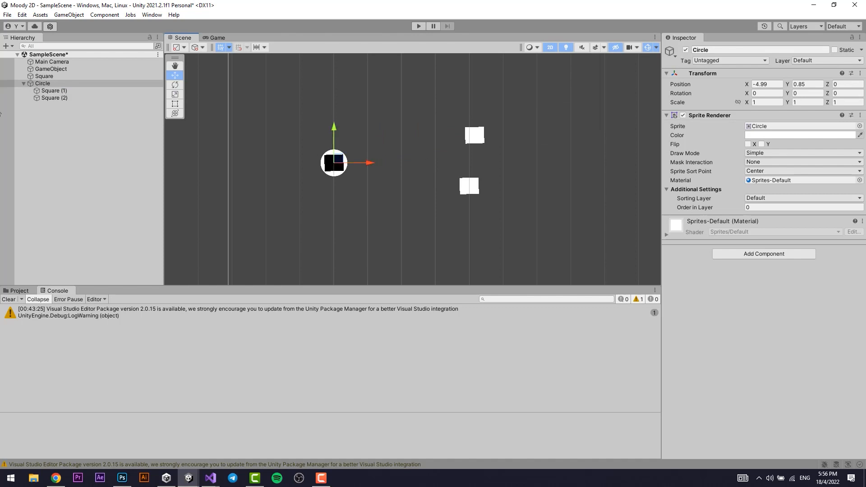
Take Square (1) out of the Circle's children and set its X position to 0.
{"action": "left_click_drag", "start_coordinate": [54, 91], "coordinate": [39, 142]}
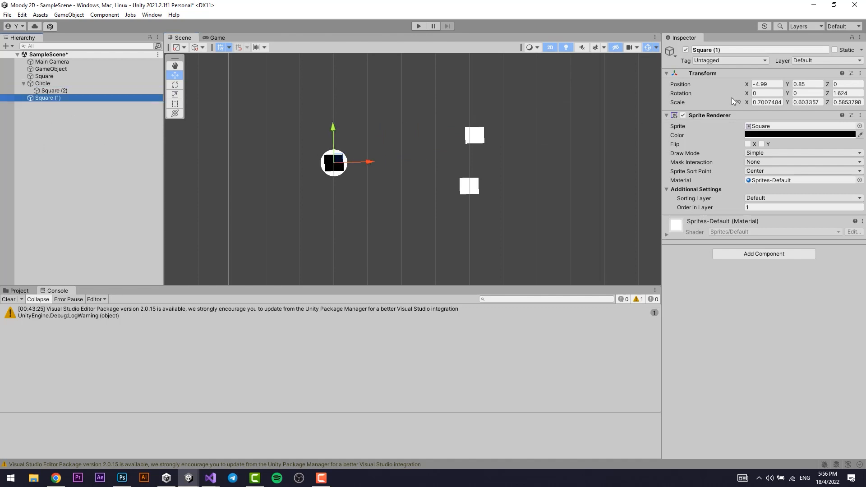
{"action": "left_click", "coordinate": [766, 85]}
{"action": "type", "text": "0"}
{"action": "key", "text": "Tab"}
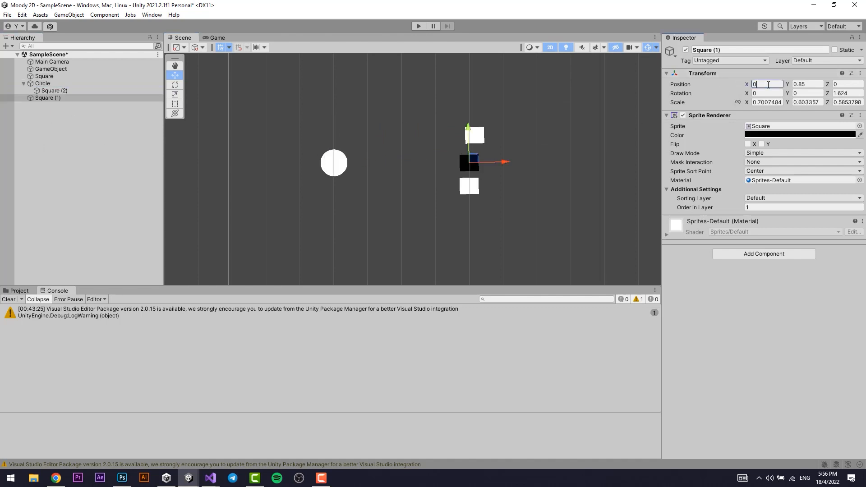
{"action": "type", "text": "0"}
{"action": "key", "text": "Tab"}
{"action": "type", "text": "0"}
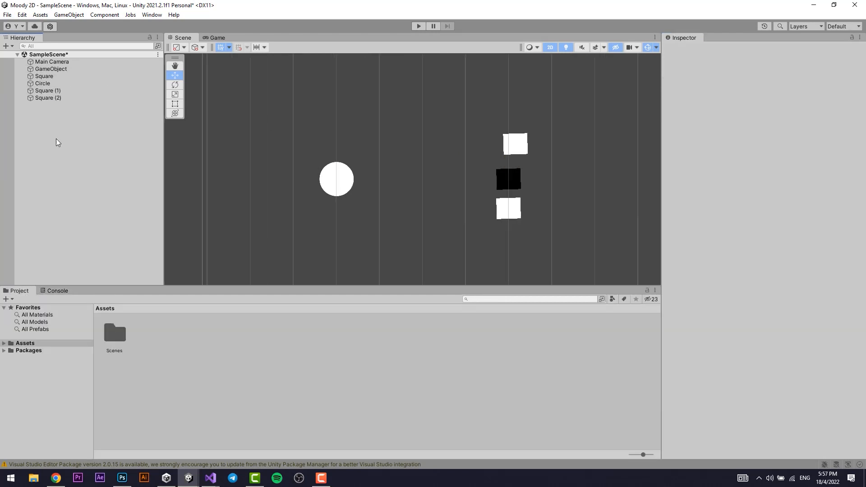
Add a 2D capsule sprite to the scene and move it to about X -2.81, Y 0.73.
{"action": "right_click", "coordinate": [55, 140]}
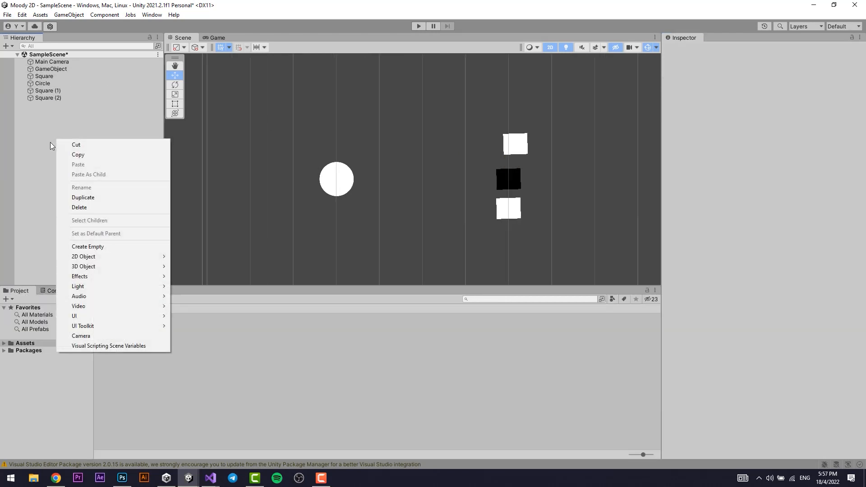
{"action": "left_click", "coordinate": [45, 162]}
{"action": "right_click", "coordinate": [44, 157]}
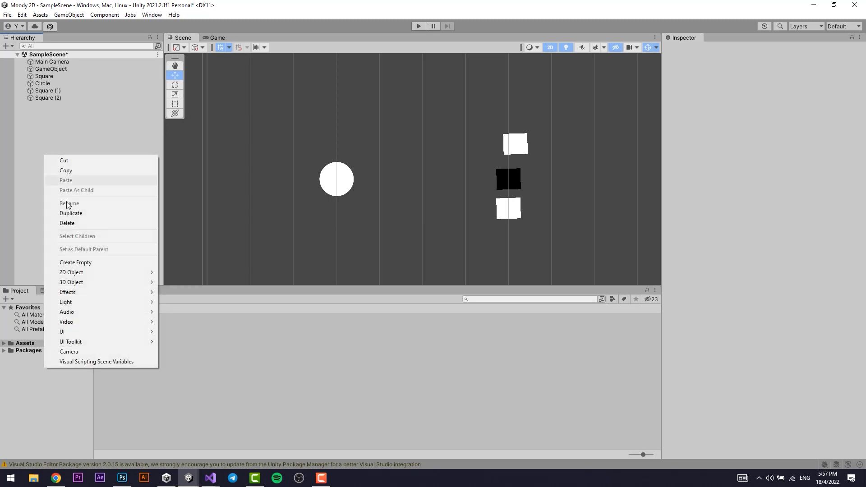
{"action": "mouse_move", "coordinate": [90, 272]}
{"action": "mouse_move", "coordinate": [203, 273]}
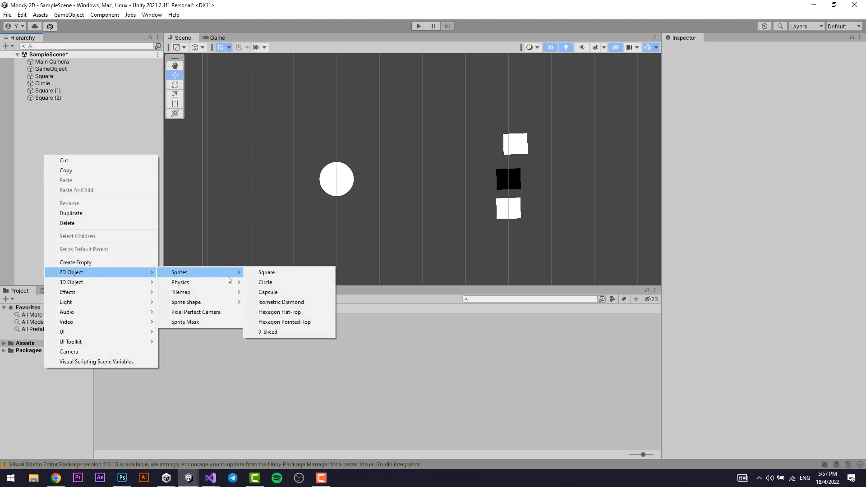
{"action": "left_click", "coordinate": [285, 291]}
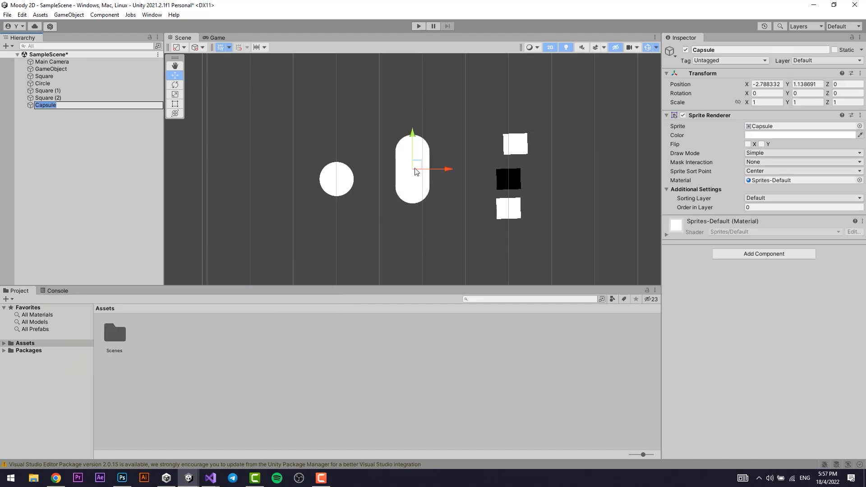
{"action": "mouse_move", "coordinate": [416, 172]}
{"action": "left_mouse_down"}
{"action": "mouse_move", "coordinate": [399, 183]}
{"action": "mouse_move", "coordinate": [415, 185]}
{"action": "left_mouse_up"}
{"action": "right_click", "coordinate": [59, 126]}
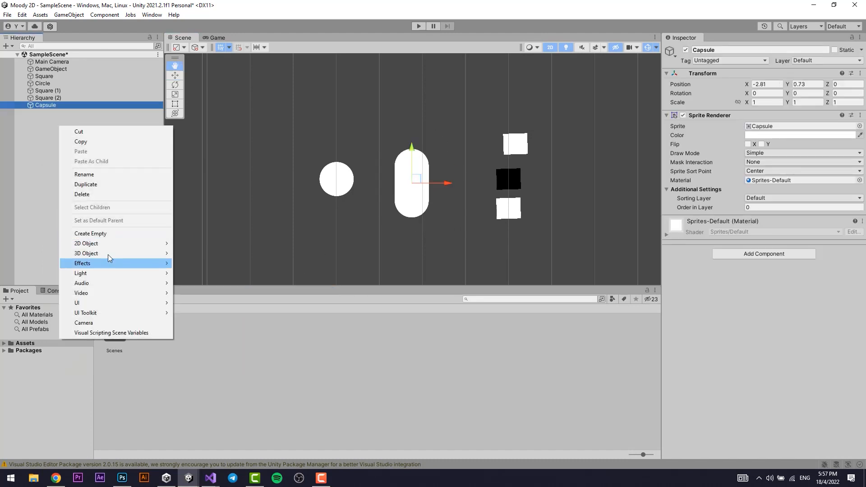
{"action": "mouse_move", "coordinate": [102, 243]}
{"action": "mouse_move", "coordinate": [208, 273]}
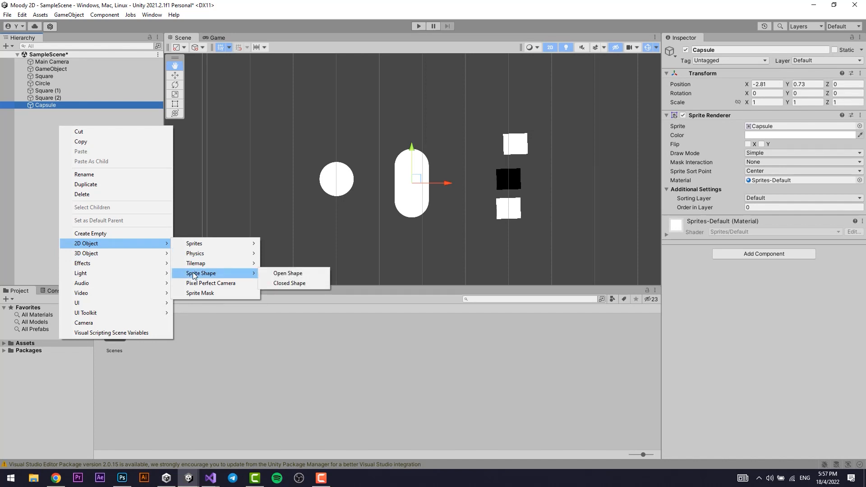
{"action": "mouse_move", "coordinate": [133, 277]}
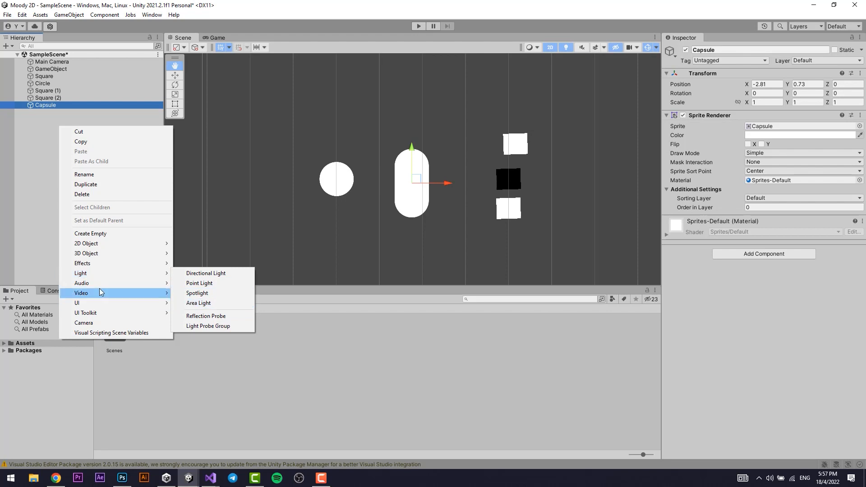
{"action": "mouse_move", "coordinate": [144, 264]}
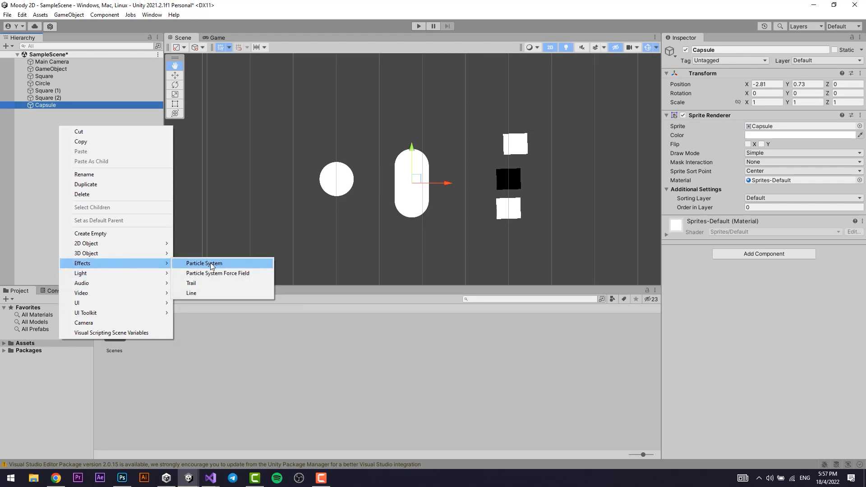
{"action": "left_click", "coordinate": [113, 313]}
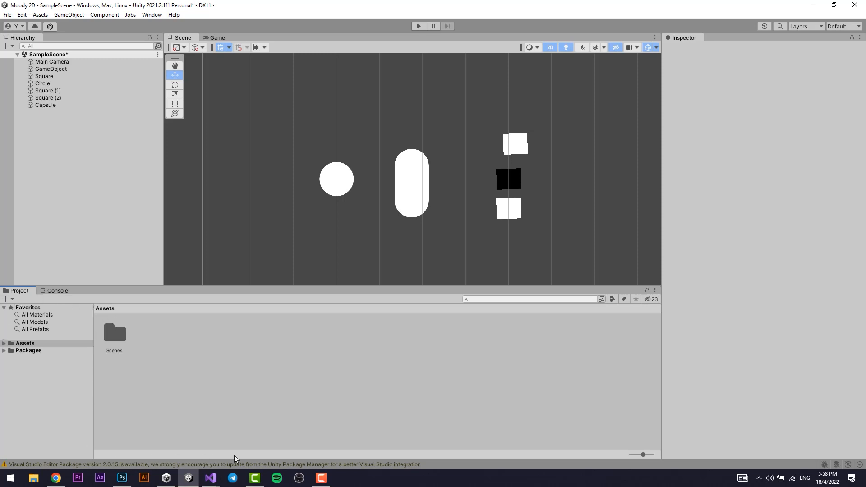
Examine the project's Packages and Assets folders and the saved searches for all models, prefabs and materials.
{"action": "left_click", "coordinate": [26, 351]}
{"action": "left_click", "coordinate": [26, 345]}
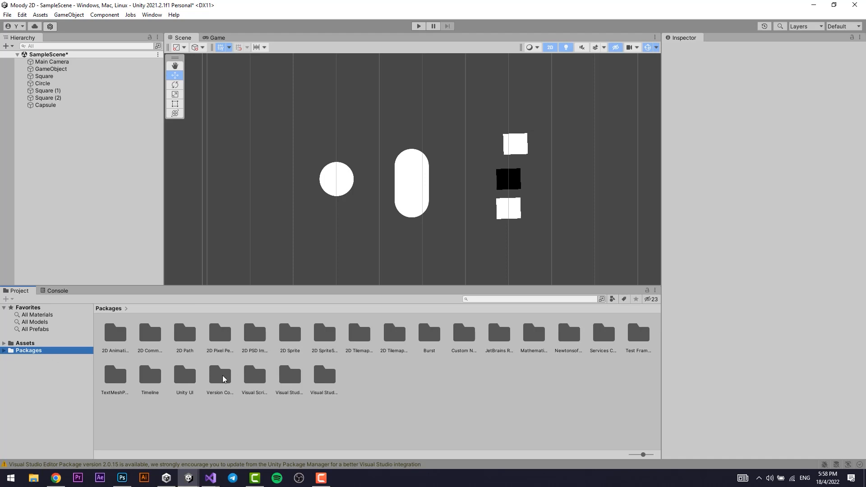
{"action": "left_click", "coordinate": [42, 343]}
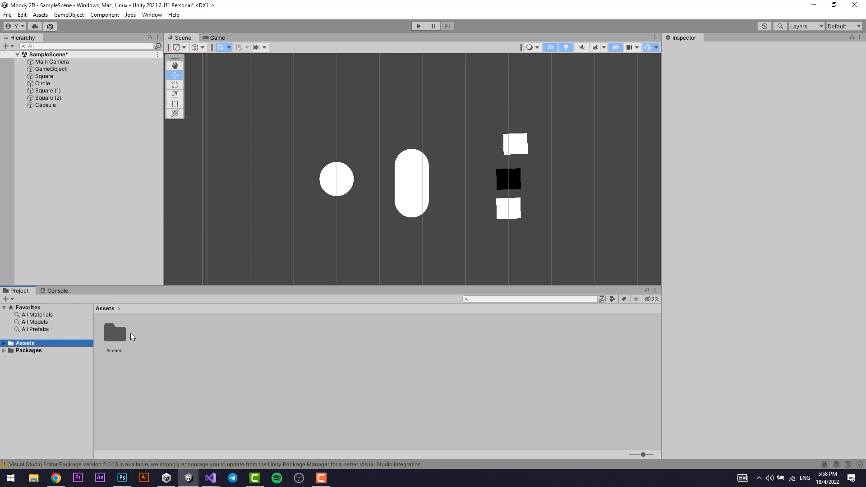
{"action": "left_click", "coordinate": [43, 322]}
{"action": "left_click", "coordinate": [41, 329]}
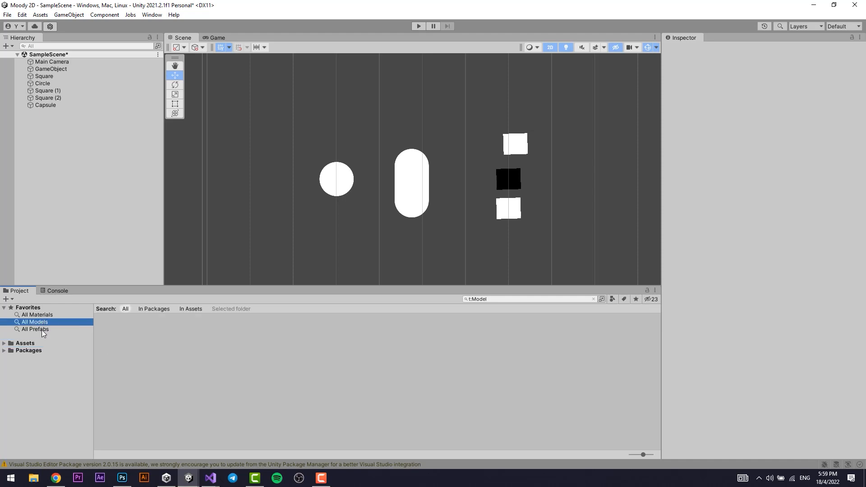
{"action": "left_click", "coordinate": [41, 316]}
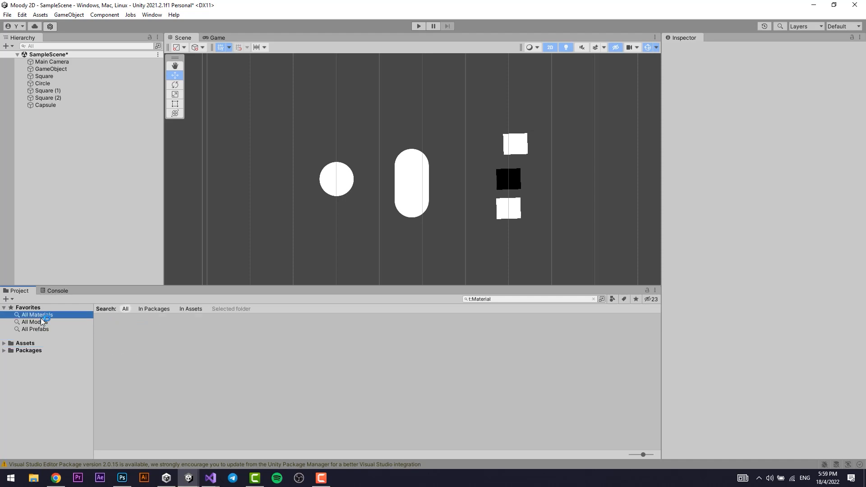
{"action": "left_click", "coordinate": [29, 344]}
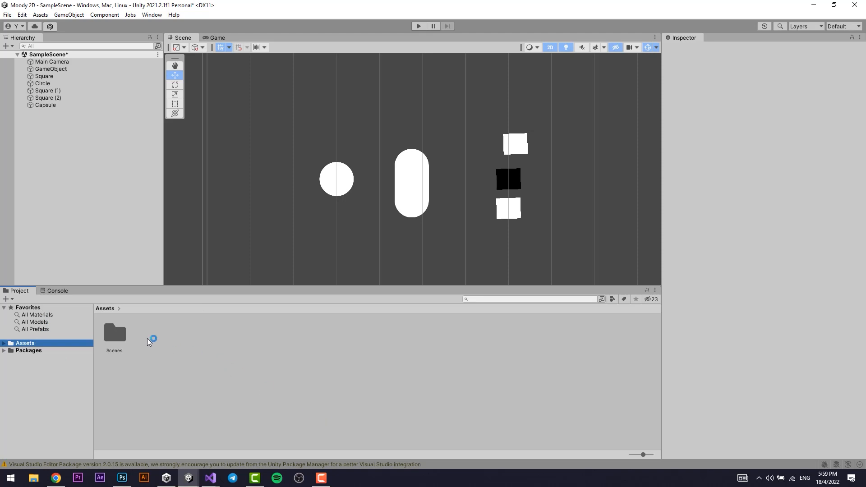
Open SampleScene from the Scenes folder, saving the current scene's changes, and return to the Assets folder.
{"action": "left_click", "coordinate": [120, 308]}
{"action": "left_click", "coordinate": [226, 367]}
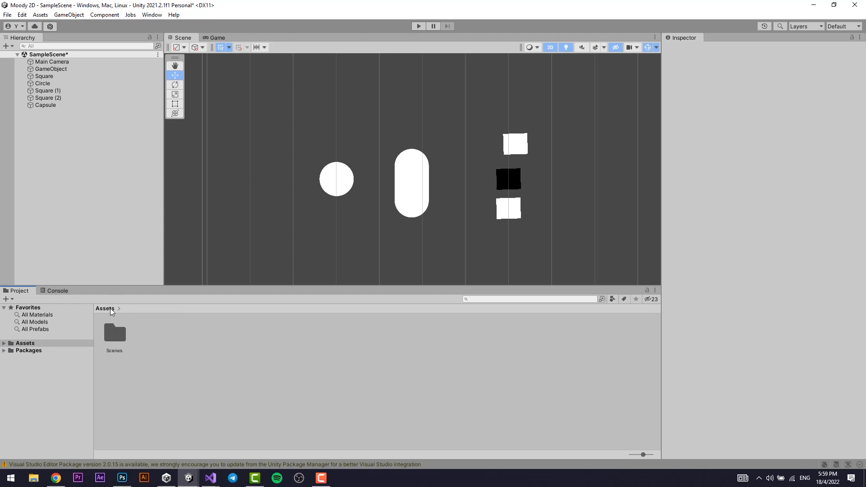
{"action": "double_click", "coordinate": [112, 336]}
{"action": "double_click", "coordinate": [112, 336]}
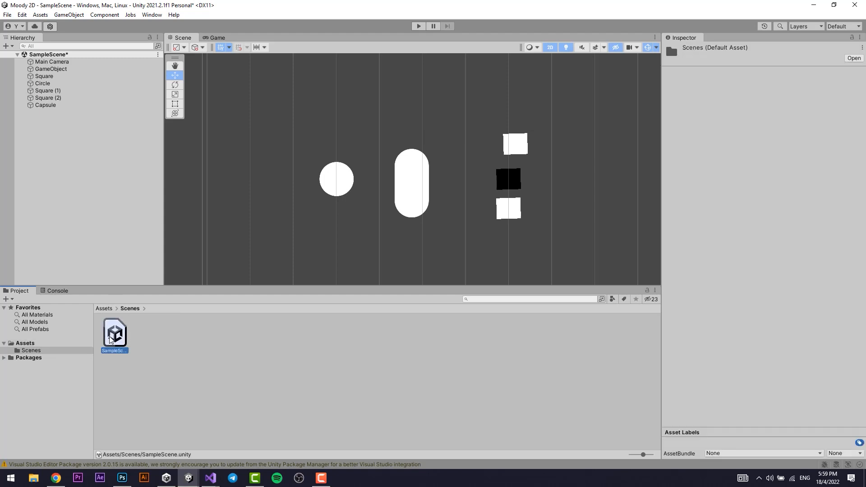
{"action": "left_click", "coordinate": [422, 257]}
{"action": "left_click", "coordinate": [104, 307]}
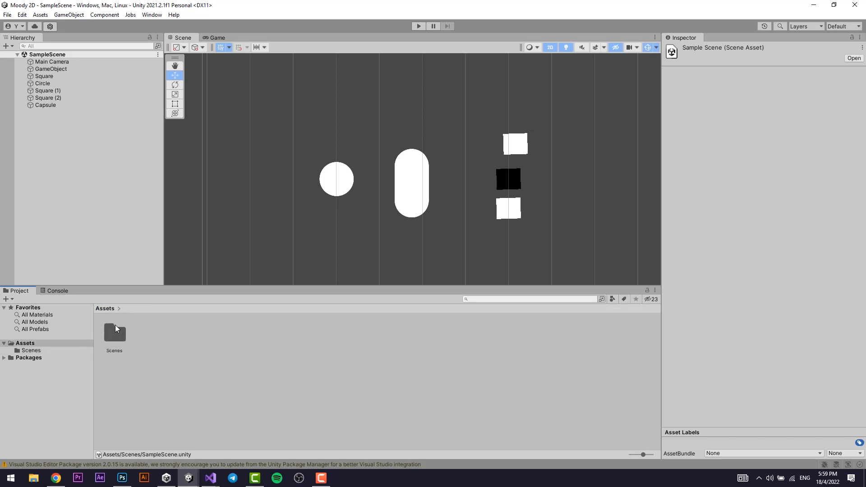
Inspect the components of Square (1), Main Camera and GameObject.
{"action": "left_click", "coordinate": [146, 93]}
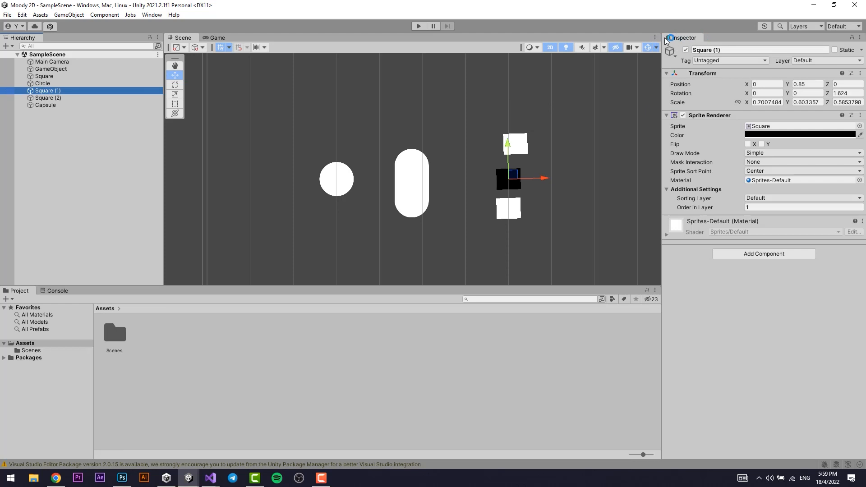
{"action": "left_click", "coordinate": [47, 64]}
{"action": "left_click", "coordinate": [51, 68]}
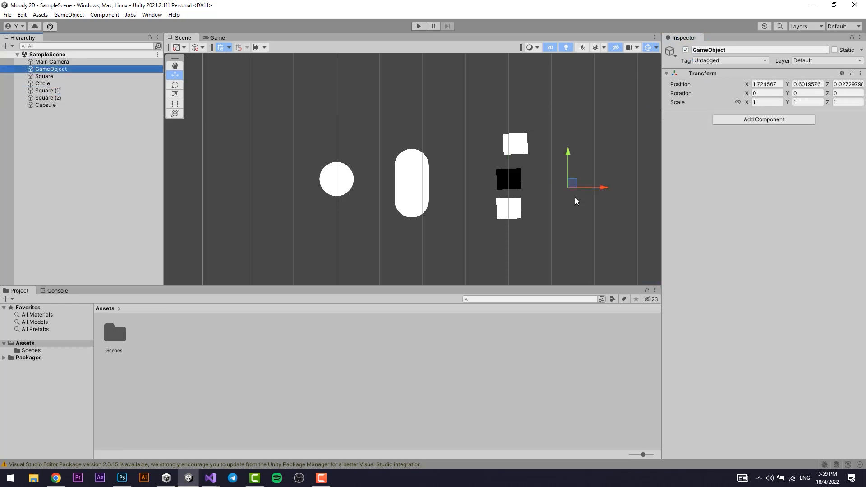
Create a new empty game object at the scene's root level and select it.
{"action": "right_click", "coordinate": [65, 145]}
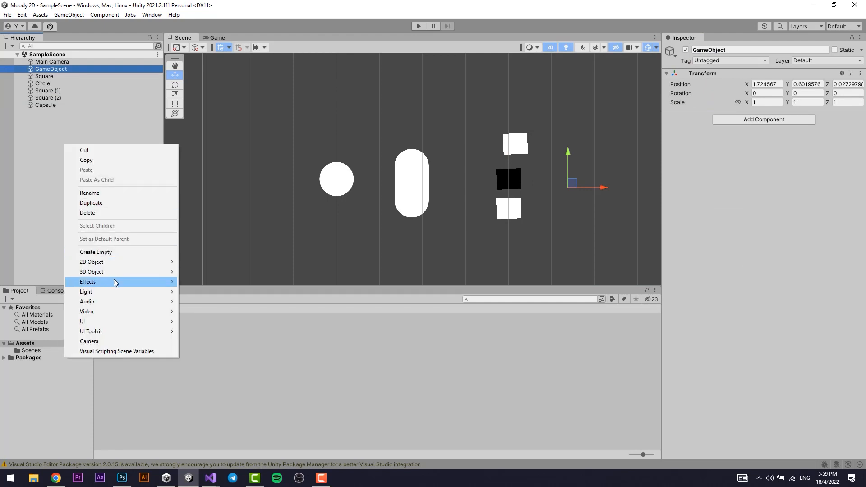
{"action": "left_click", "coordinate": [97, 255]}
{"action": "left_click", "coordinate": [37, 126]}
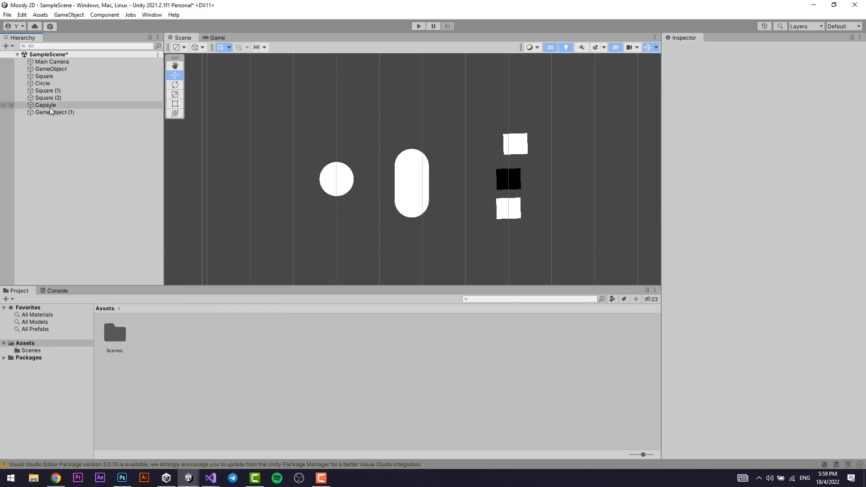
{"action": "left_click", "coordinate": [49, 107]}
{"action": "left_click", "coordinate": [53, 113]}
{"action": "right_click", "coordinate": [718, 76]}
{"action": "left_click", "coordinate": [727, 82]}
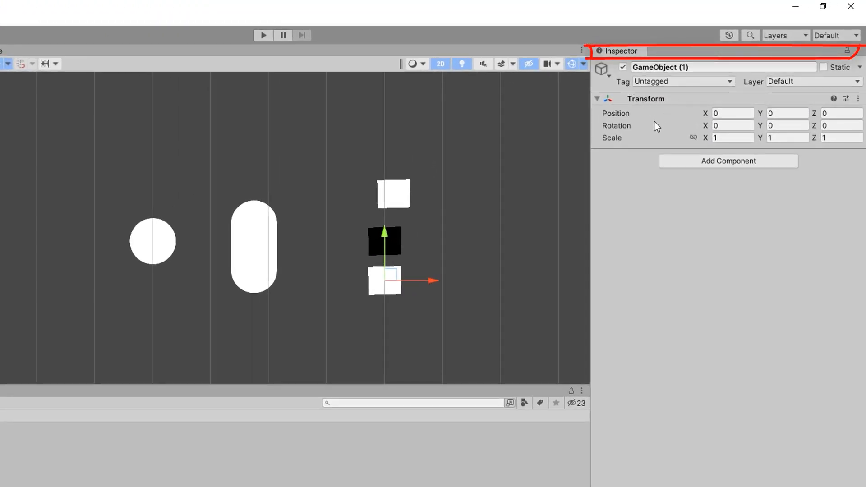
Move Square to about X 0.77, Y 0.09 and GameObject (1) to about X -0.54, Y -0.48, and undo a trial X scale change.
{"action": "scroll", "coordinate": [412, 268], "scroll_direction": "up", "scroll_amount": 2}
{"action": "left_click", "coordinate": [390, 270]}
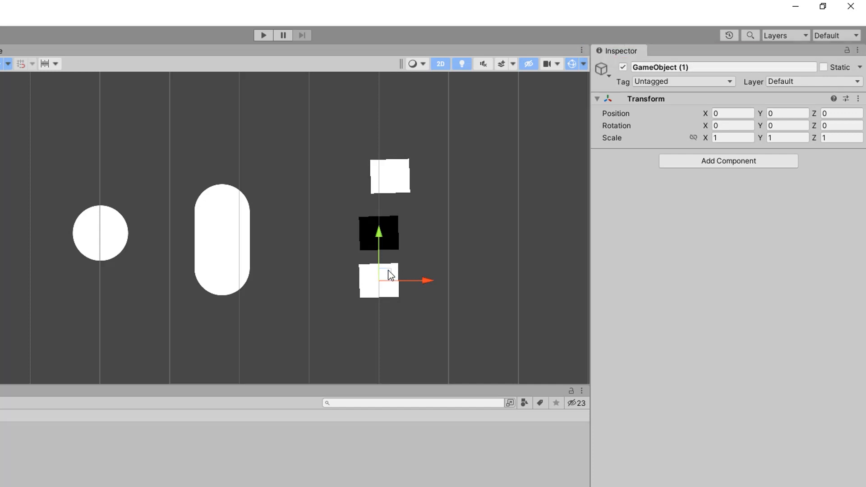
{"action": "mouse_move", "coordinate": [389, 273]}
{"action": "left_mouse_down"}
{"action": "mouse_move", "coordinate": [429, 267]}
{"action": "mouse_move", "coordinate": [378, 286]}
{"action": "left_mouse_up"}
{"action": "left_click", "coordinate": [1, 148]}
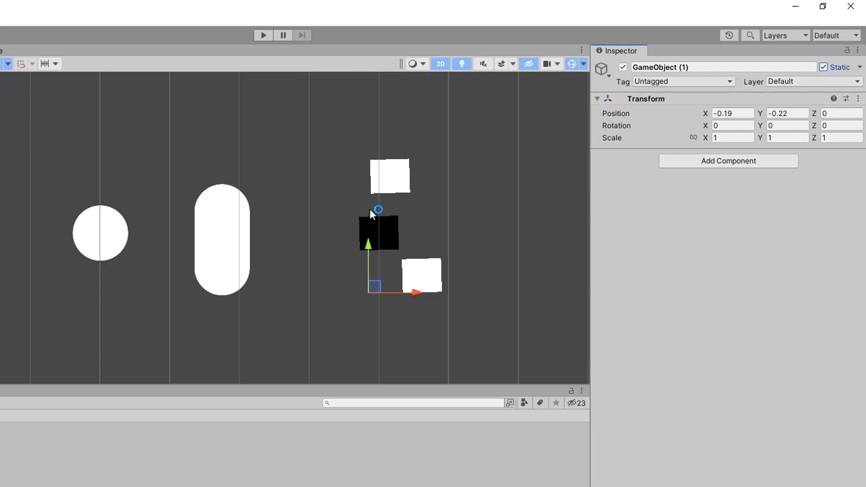
{"action": "left_click_drag", "start_coordinate": [379, 285], "coordinate": [359, 299]}
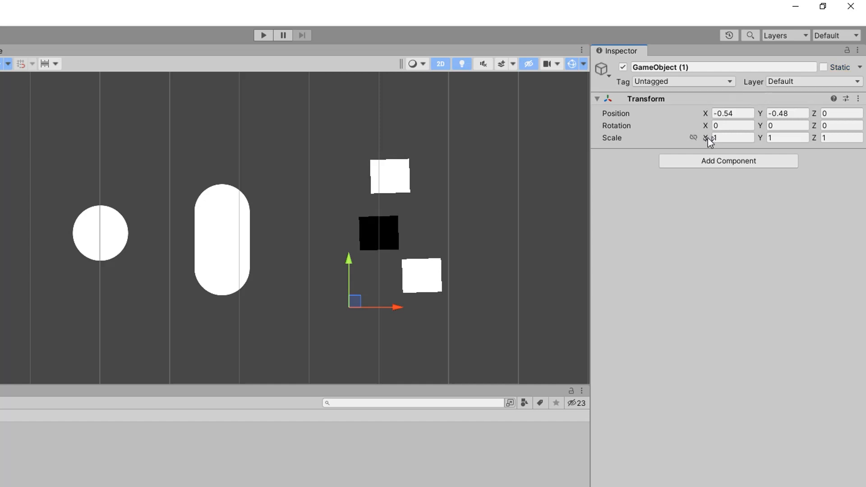
{"action": "left_click_drag", "start_coordinate": [709, 139], "coordinate": [722, 143]}
{"action": "key", "text": "ctrl+z"}
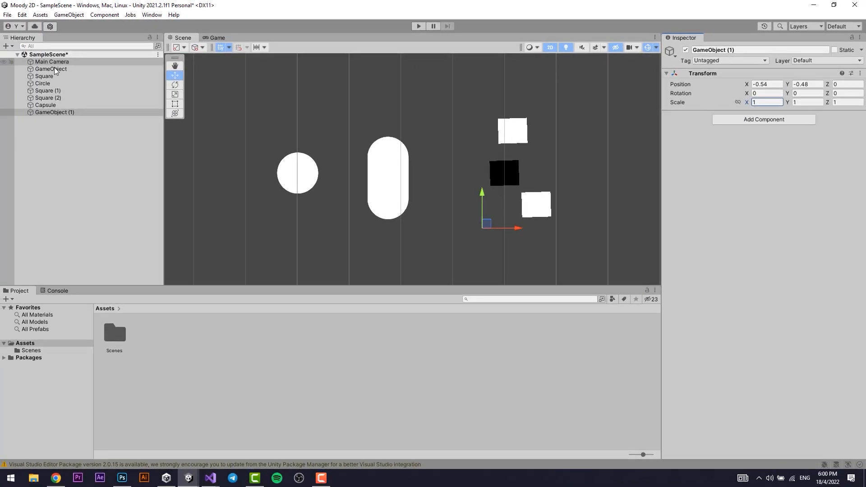
Compare the sprites' components with those of the empty GameObject (1), and view the components that can be added to it.
{"action": "left_click", "coordinate": [55, 68]}
{"action": "left_click", "coordinate": [53, 77]}
{"action": "left_click", "coordinate": [52, 85]}
{"action": "left_click", "coordinate": [56, 91]}
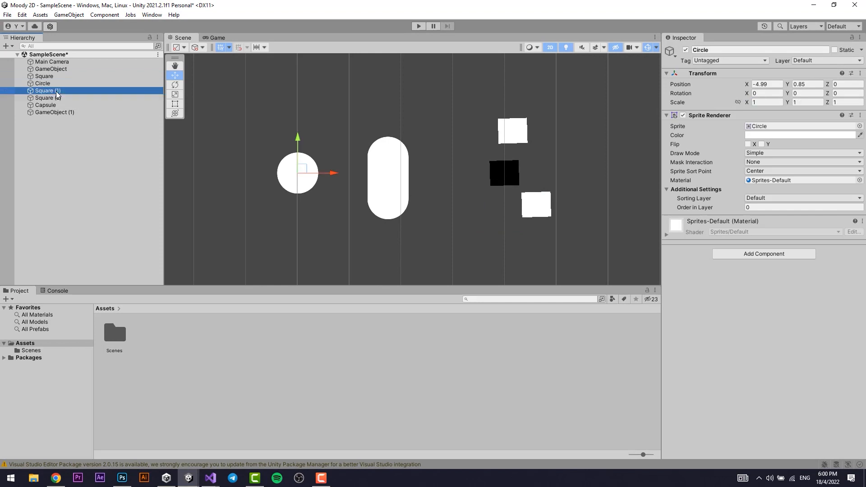
{"action": "left_click", "coordinate": [52, 84]}
{"action": "left_click", "coordinate": [52, 89]}
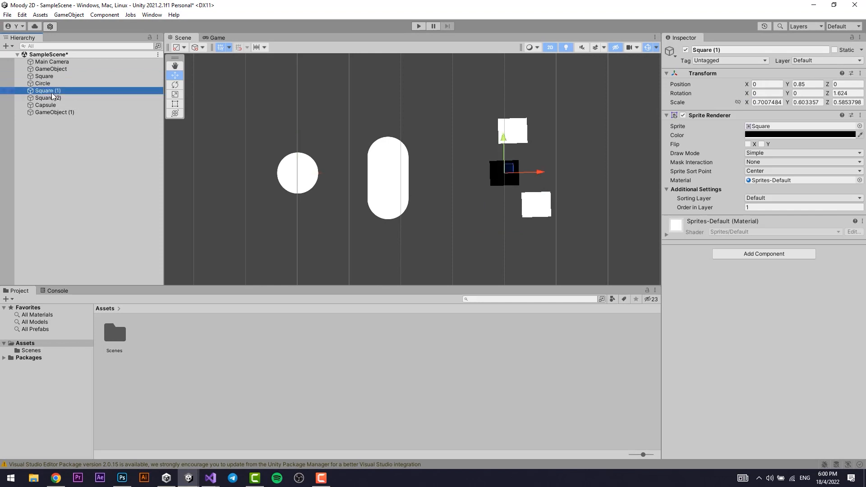
{"action": "left_click", "coordinate": [52, 96]}
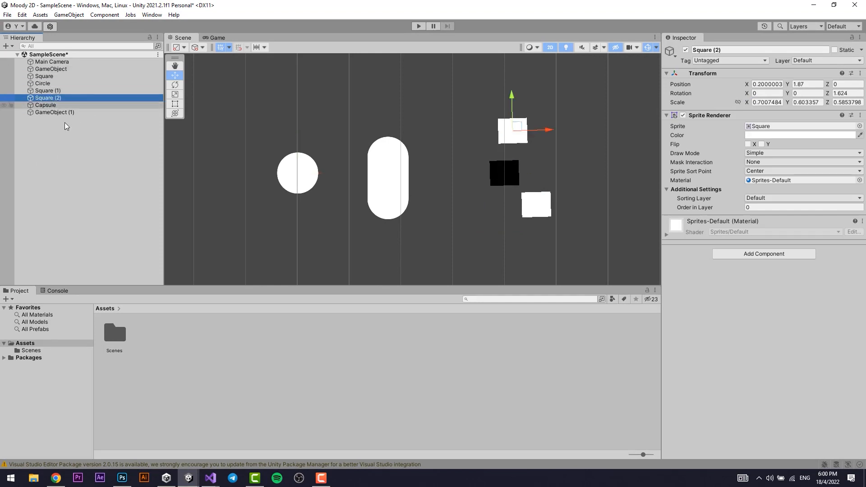
{"action": "left_click", "coordinate": [58, 116]}
{"action": "left_click", "coordinate": [59, 113]}
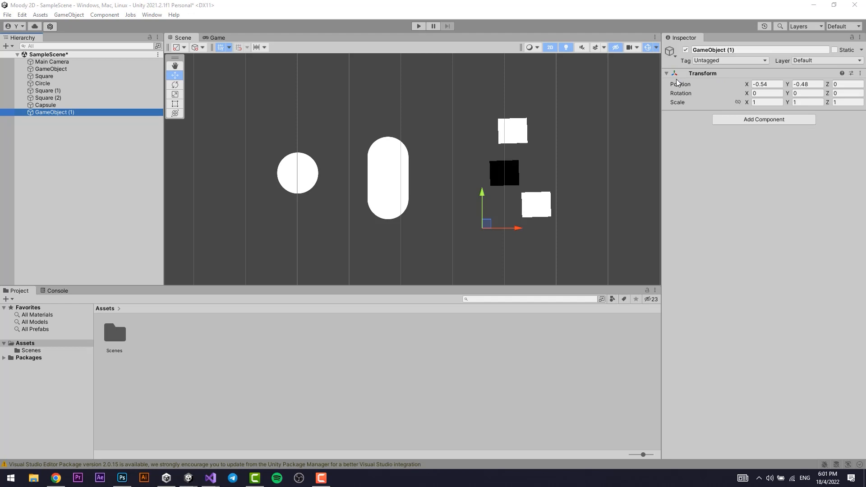
{"action": "left_click", "coordinate": [759, 120]}
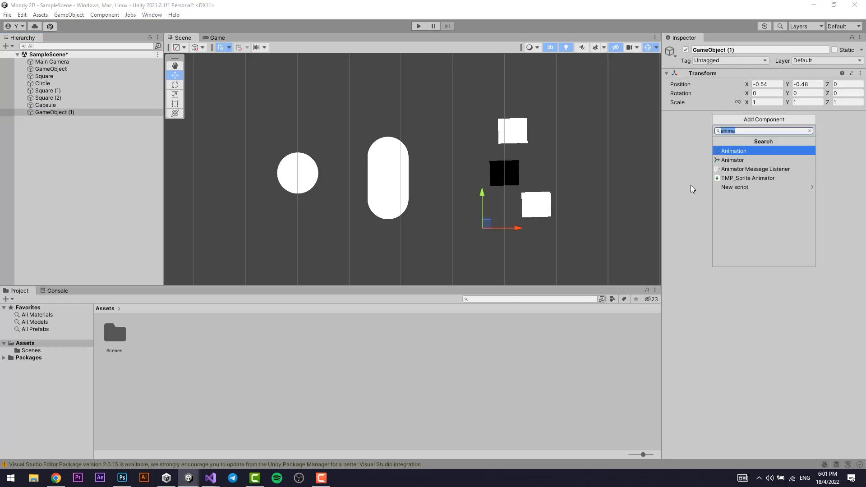
{"action": "left_click", "coordinate": [694, 215]}
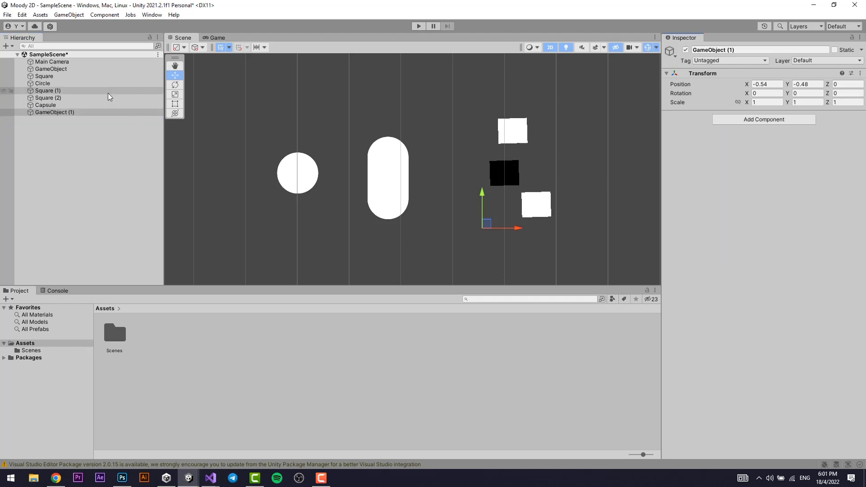
Move Square to about X 1.31, Y 0.56.
{"action": "left_click", "coordinate": [53, 90]}
{"action": "left_click", "coordinate": [51, 78]}
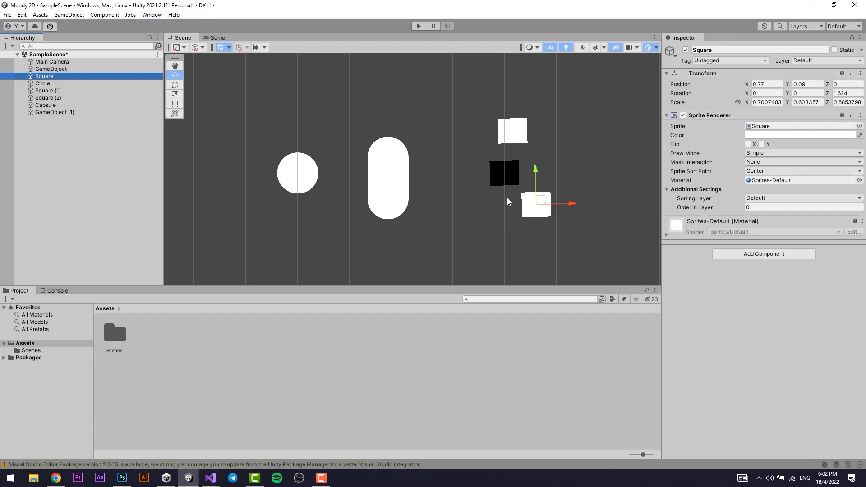
{"action": "left_click_drag", "start_coordinate": [538, 200], "coordinate": [560, 183]}
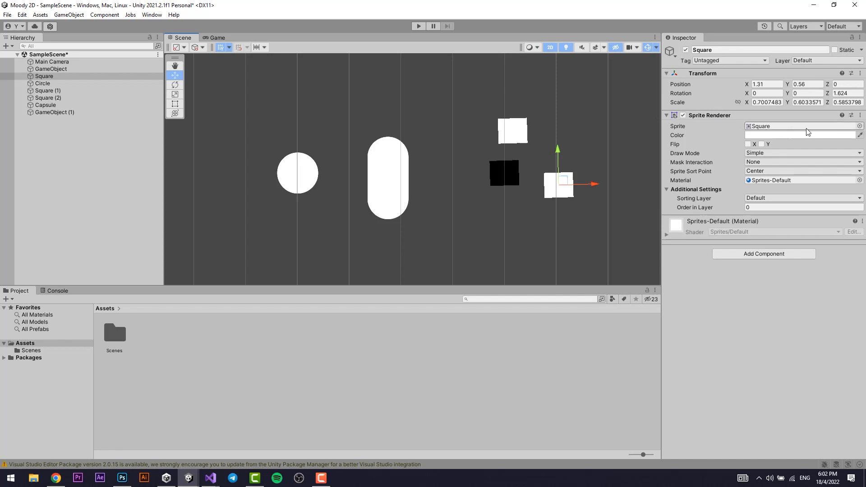
Browse the available sprites for Square and try the ok sprite on it.
{"action": "left_click", "coordinate": [858, 126]}
{"action": "scroll", "coordinate": [771, 207], "scroll_direction": "up", "scroll_amount": 3}
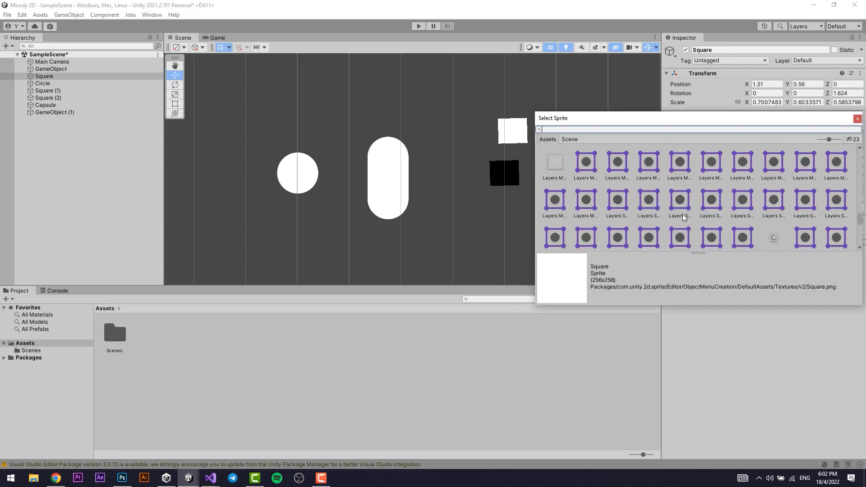
{"action": "scroll", "coordinate": [683, 213], "scroll_direction": "up", "scroll_amount": 2}
{"action": "scroll", "coordinate": [745, 214], "scroll_direction": "up", "scroll_amount": 5}
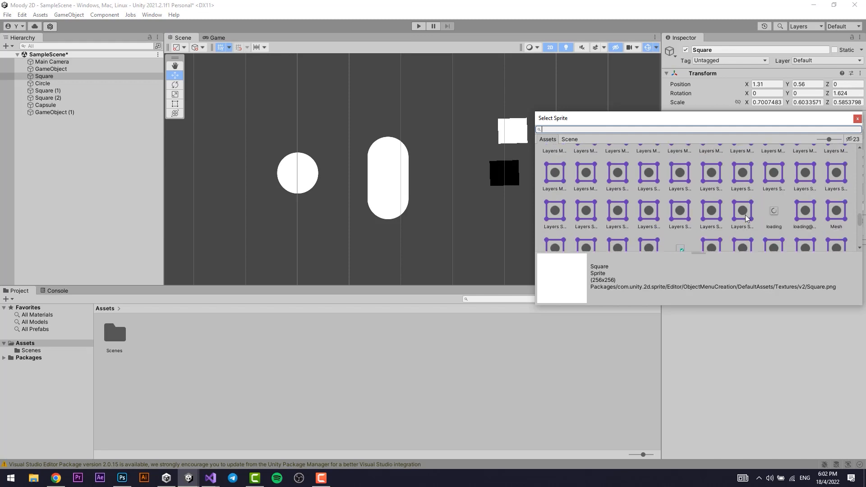
{"action": "left_click", "coordinate": [773, 215]}
{"action": "left_click_drag", "start_coordinate": [751, 122], "coordinate": [586, 257]}
{"action": "scroll", "coordinate": [607, 248], "scroll_direction": "down", "scroll_amount": 2}
{"action": "left_click", "coordinate": [604, 252]}
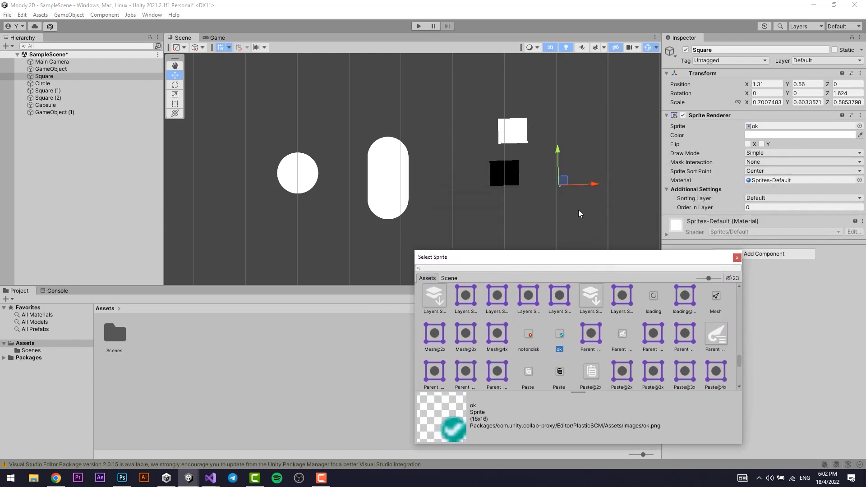
Try the Sprite_Mode@4x sprite on Square.
{"action": "scroll", "coordinate": [570, 188], "scroll_direction": "up", "scroll_amount": 5}
{"action": "scroll", "coordinate": [562, 193], "scroll_direction": "down", "scroll_amount": 4}
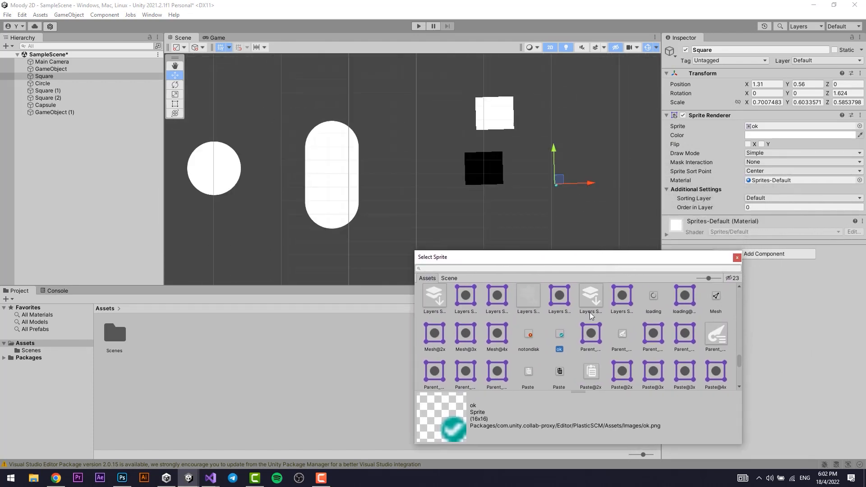
{"action": "scroll", "coordinate": [569, 358], "scroll_direction": "down", "scroll_amount": 5}
{"action": "left_click", "coordinate": [622, 334]}
Search the sprites for "square" and assign the Square sprite from SquareWithBorder.png to Square.
{"action": "left_click", "coordinate": [694, 270]}
{"action": "type", "text": "square"}
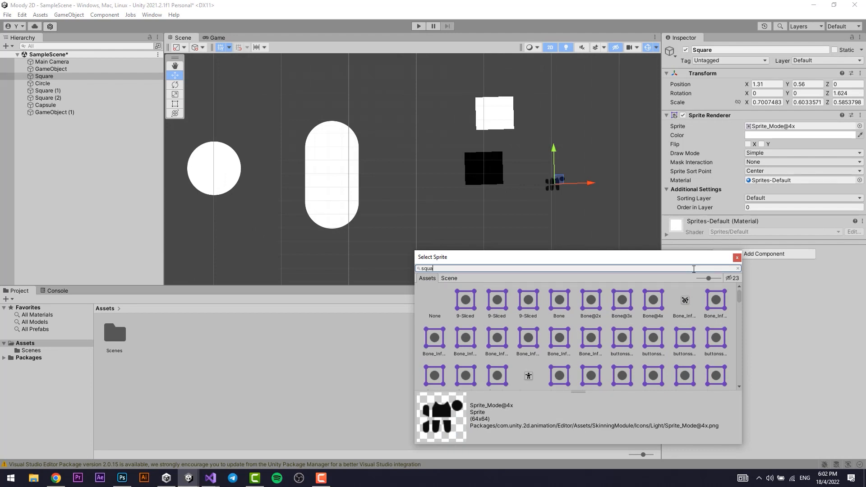
{"action": "left_click", "coordinate": [499, 299]}
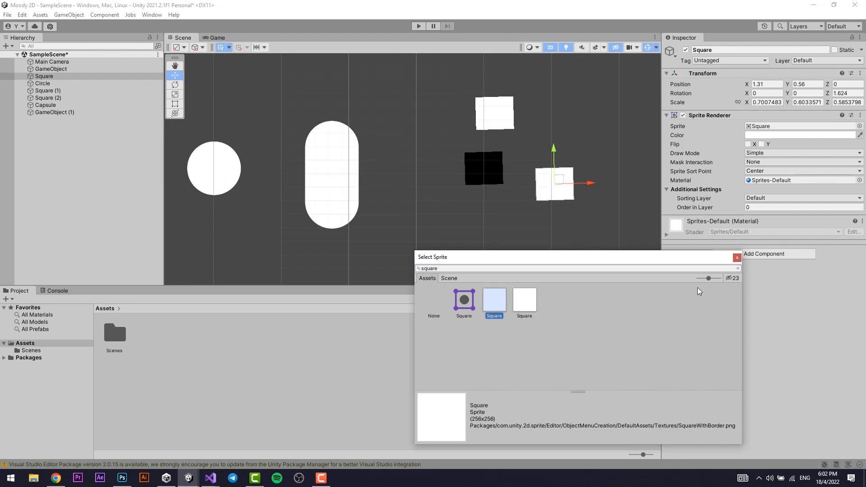
{"action": "left_click", "coordinate": [737, 258]}
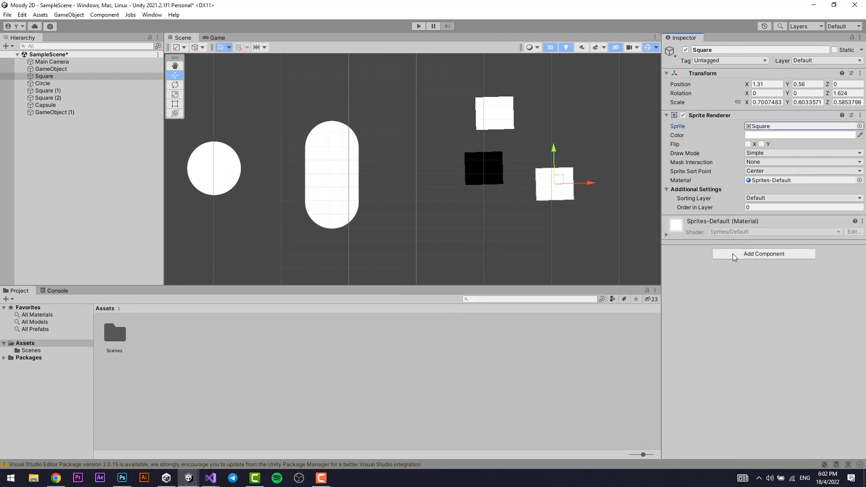
View the color settings of Square's sprite and leave the color white.
{"action": "left_click", "coordinate": [761, 136]}
{"action": "left_click_drag", "start_coordinate": [799, 197], "coordinate": [768, 162]}
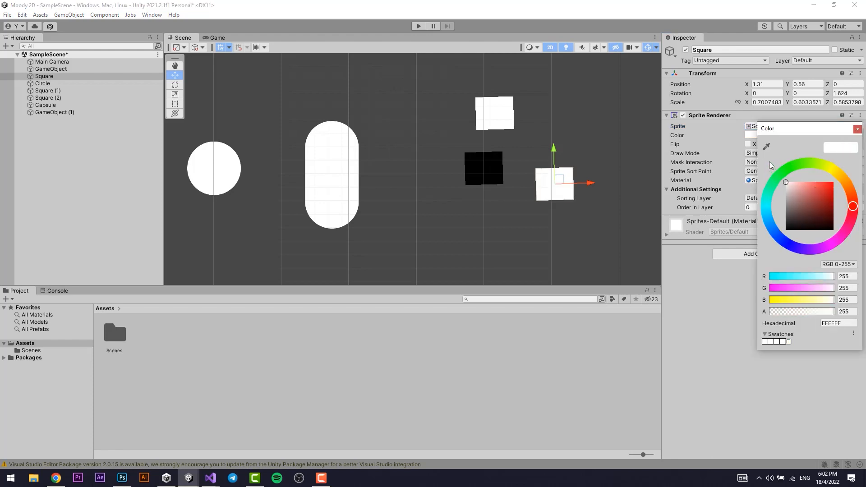
{"action": "left_click", "coordinate": [858, 131]}
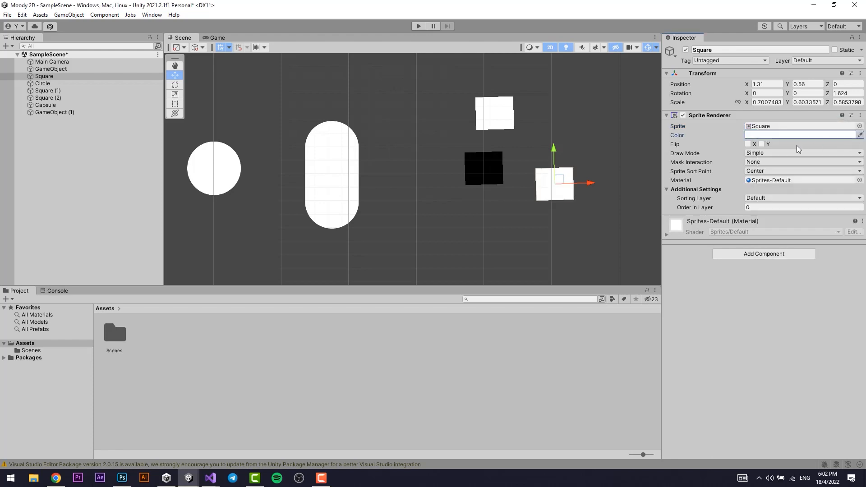
Try Square's X and Y flips, switching each back off, and move Square to about X 1.35, Y 0.45.
{"action": "left_click", "coordinate": [748, 144]}
{"action": "left_click", "coordinate": [749, 145]}
{"action": "left_click", "coordinate": [762, 145]}
{"action": "left_click", "coordinate": [762, 145]}
{"action": "left_click_drag", "start_coordinate": [559, 181], "coordinate": [560, 186]}
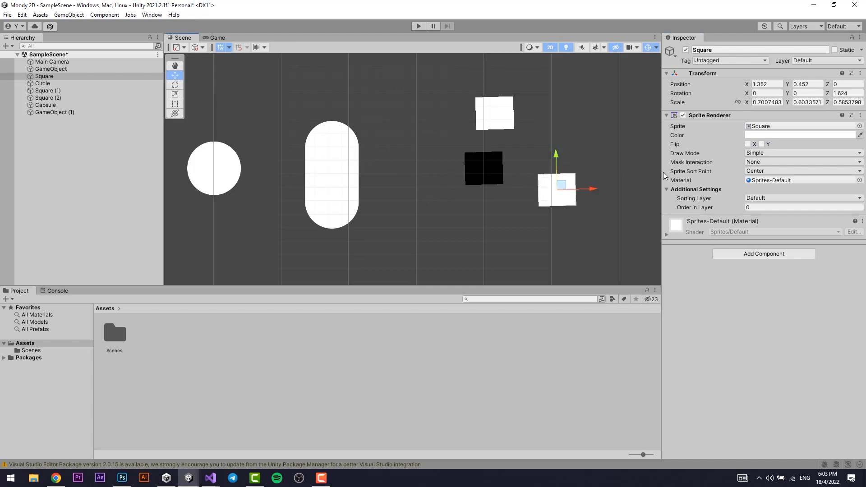
{"action": "left_click", "coordinate": [762, 144]}
{"action": "left_click", "coordinate": [762, 144]}
Move Square to about X 0.3, Y 0.8 so it overlaps the black Square (1), and compare both squares' order in layer.
{"action": "left_click_drag", "start_coordinate": [559, 190], "coordinate": [529, 191]}
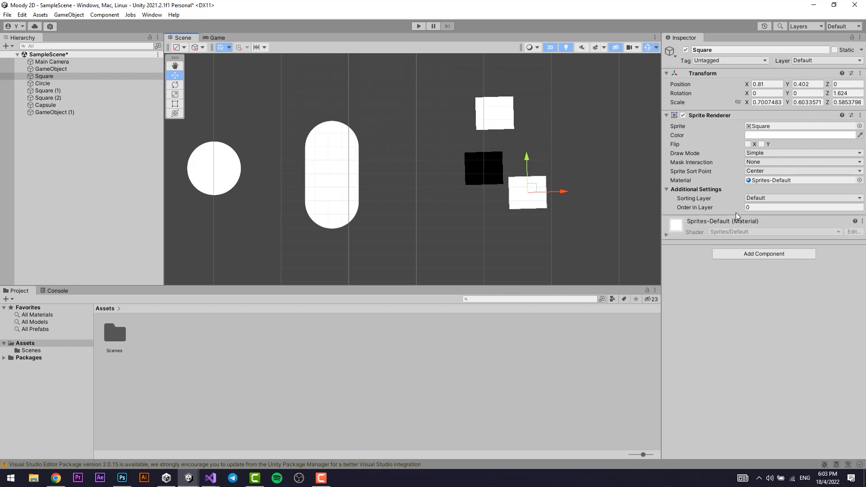
{"action": "left_click", "coordinate": [488, 169]}
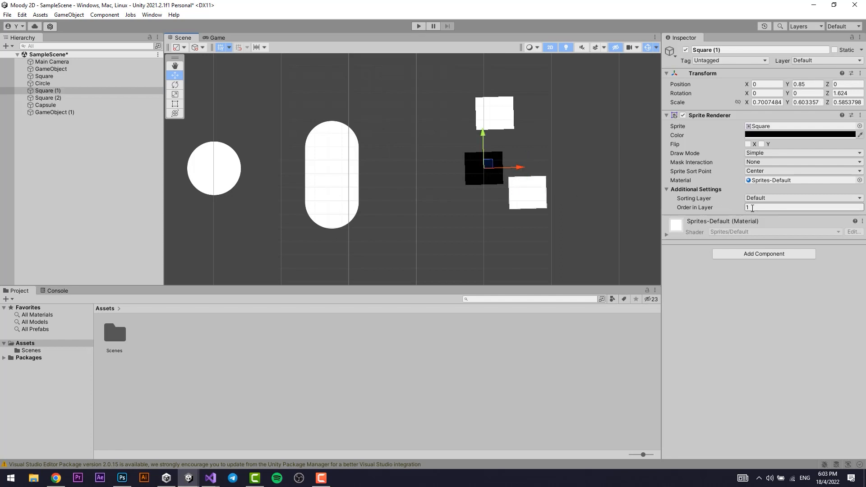
{"action": "left_click_drag", "start_coordinate": [535, 193], "coordinate": [506, 172]}
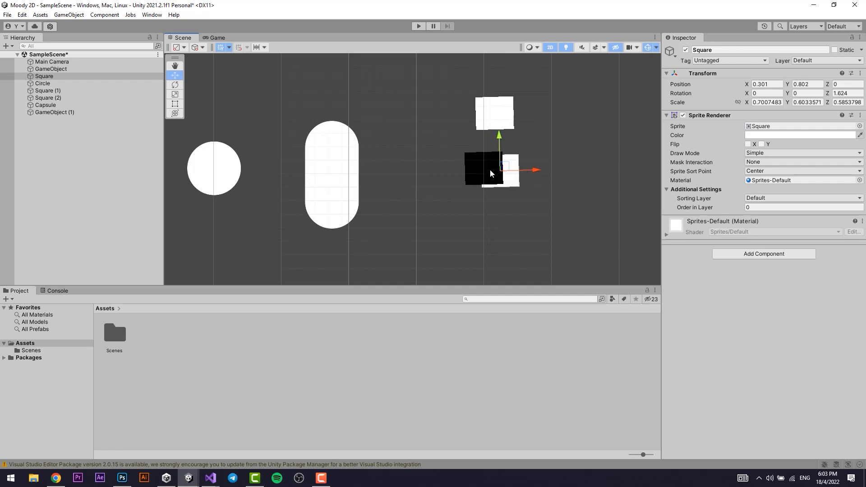
{"action": "left_click", "coordinate": [490, 171]}
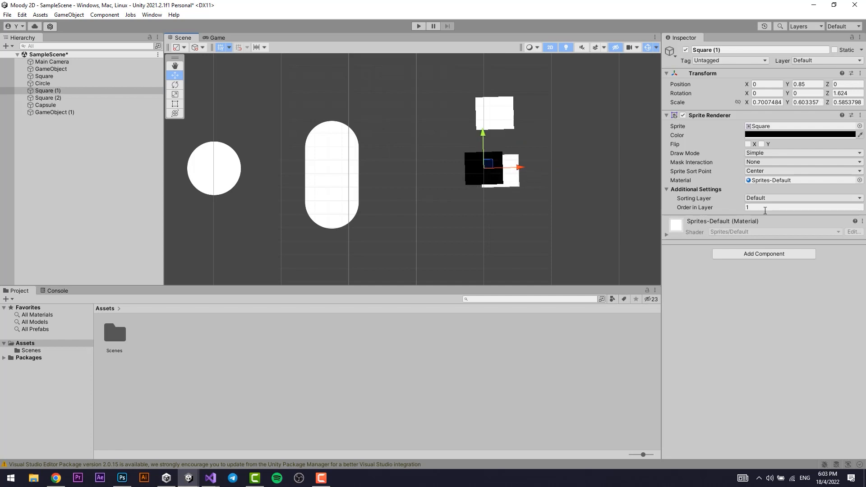
{"action": "left_click", "coordinate": [514, 181]}
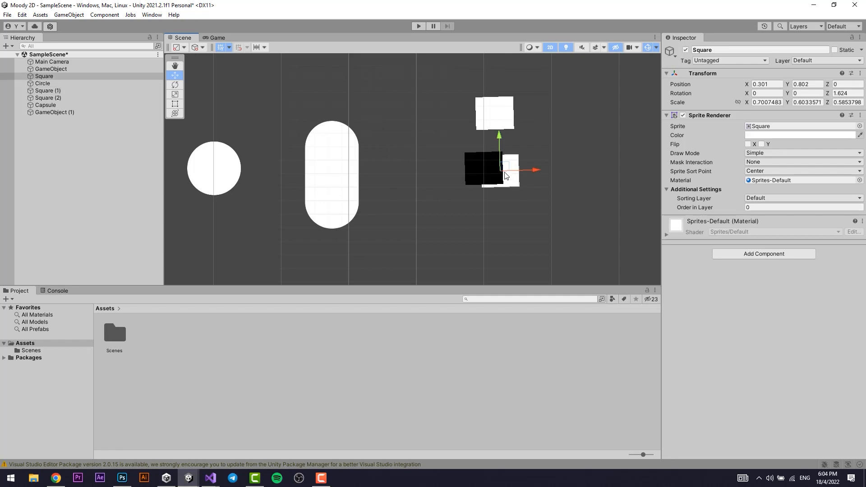
Move Square around the black Square (1) to about X 0.15, Y 0.94, and Square (1) to about X -0.37, Y 0.63.
{"action": "left_click_drag", "start_coordinate": [506, 176], "coordinate": [531, 180]}
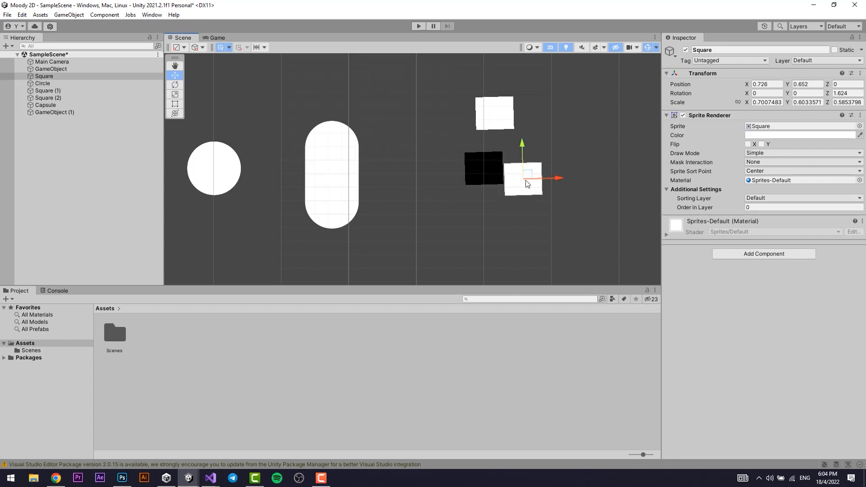
{"action": "left_click_drag", "start_coordinate": [527, 183], "coordinate": [466, 173]}
{"action": "left_click", "coordinate": [486, 171]}
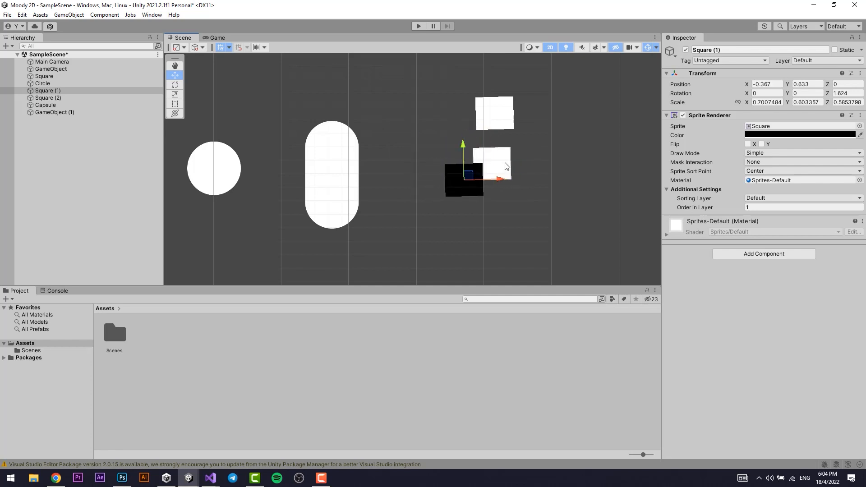
Set Square's order in layer to 2 and move it across the black square to about X 1.72, Y 0.68.
{"action": "left_click", "coordinate": [505, 158]}
{"action": "left_click", "coordinate": [773, 206]}
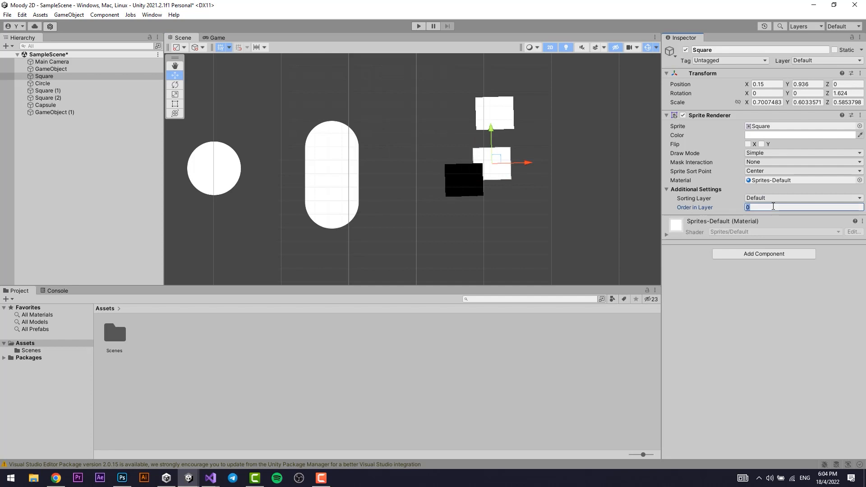
{"action": "type", "text": "2"}
{"action": "left_click_drag", "start_coordinate": [503, 165], "coordinate": [579, 175]}
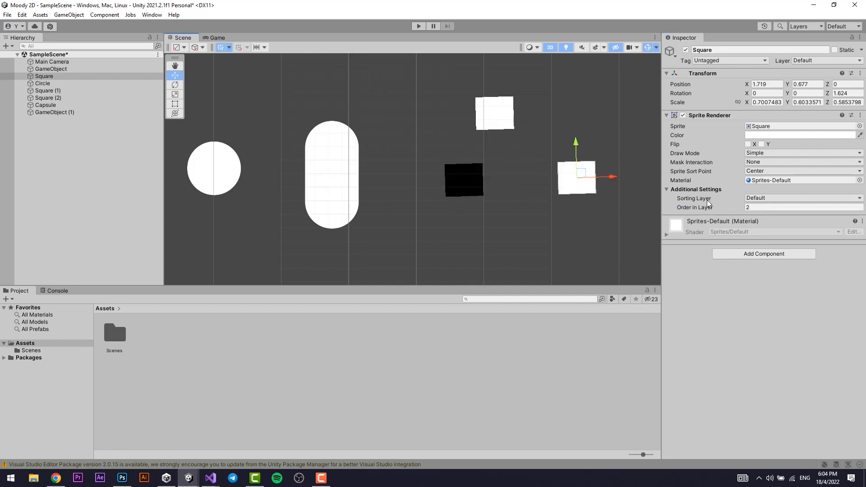
Set Square's order in layer to 12 and open its sorting layer choices.
{"action": "left_click", "coordinate": [748, 207]}
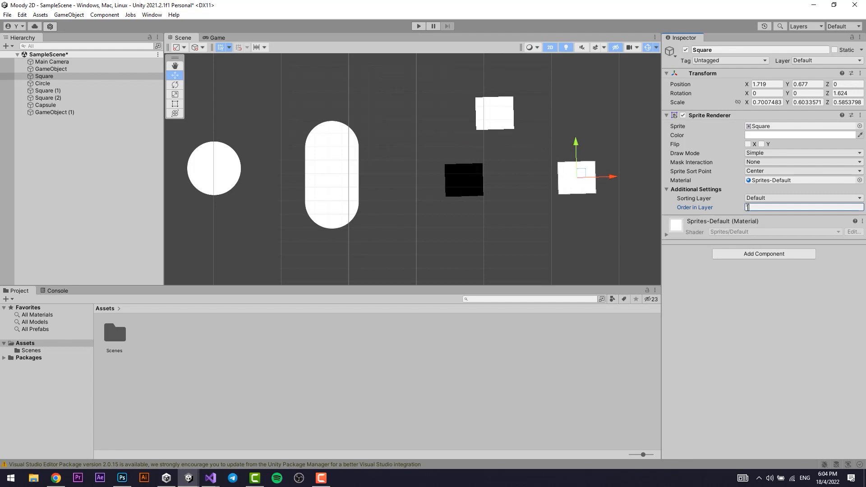
{"action": "type", "text": "12"}
{"action": "key", "text": "Return"}
{"action": "left_click", "coordinate": [766, 199]}
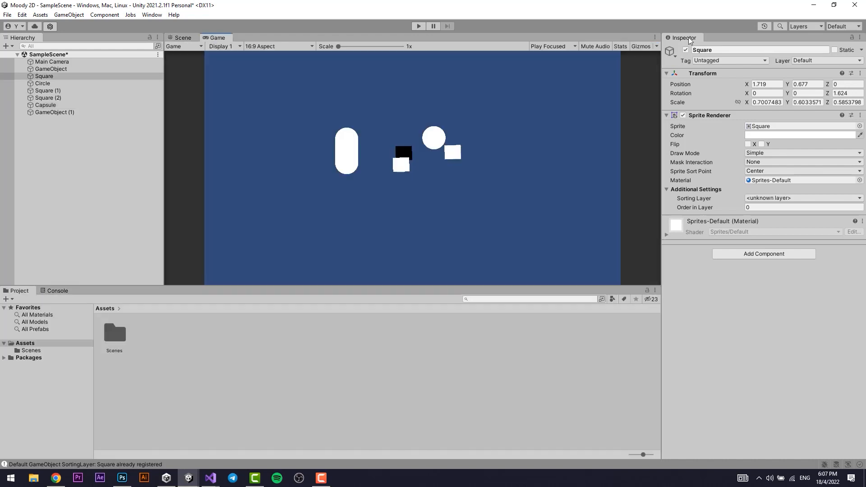
Rearrange the editor by docking the Inspector beside the Hierarchy, enlarging the Project window and widening the Game view.
{"action": "left_click_drag", "start_coordinate": [689, 37], "coordinate": [236, 96]}
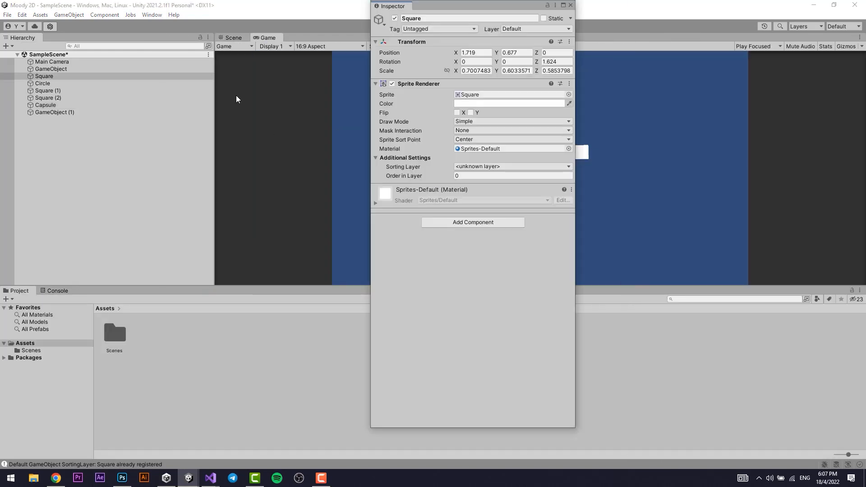
{"action": "left_click_drag", "start_coordinate": [389, 6], "coordinate": [106, 42]}
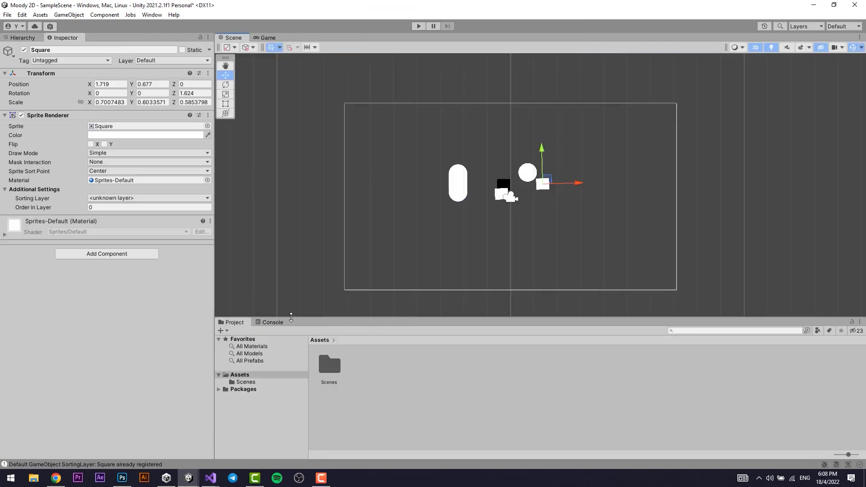
{"action": "left_click_drag", "start_coordinate": [290, 317], "coordinate": [291, 299]}
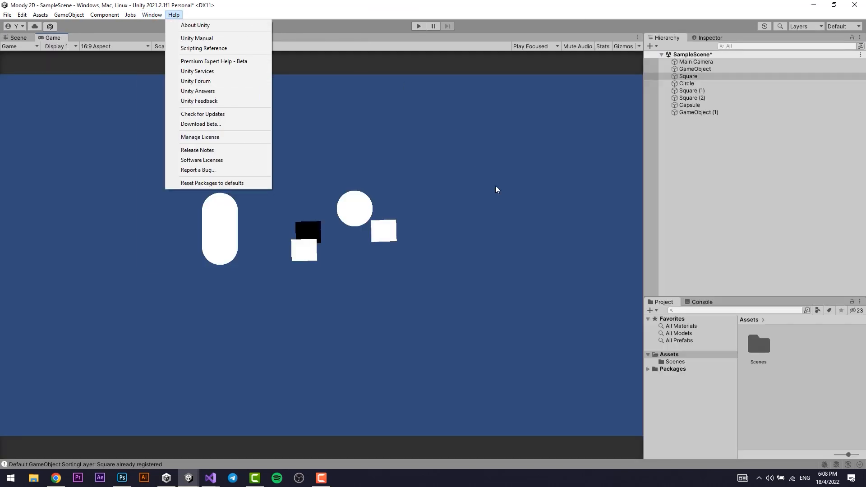
{"action": "left_click", "coordinate": [497, 189]}
{"action": "mouse_move", "coordinate": [643, 185]}
{"action": "left_mouse_down"}
{"action": "mouse_move", "coordinate": [704, 185]}
{"action": "mouse_move", "coordinate": [649, 185]}
{"action": "left_mouse_up"}
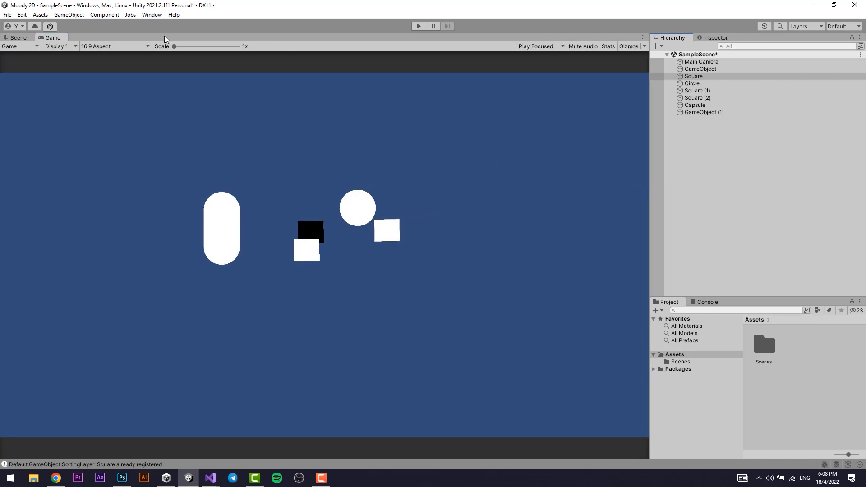
Reset all window layouts to their default settings and activate the Move tool in the Scene view.
{"action": "left_click", "coordinate": [151, 15]}
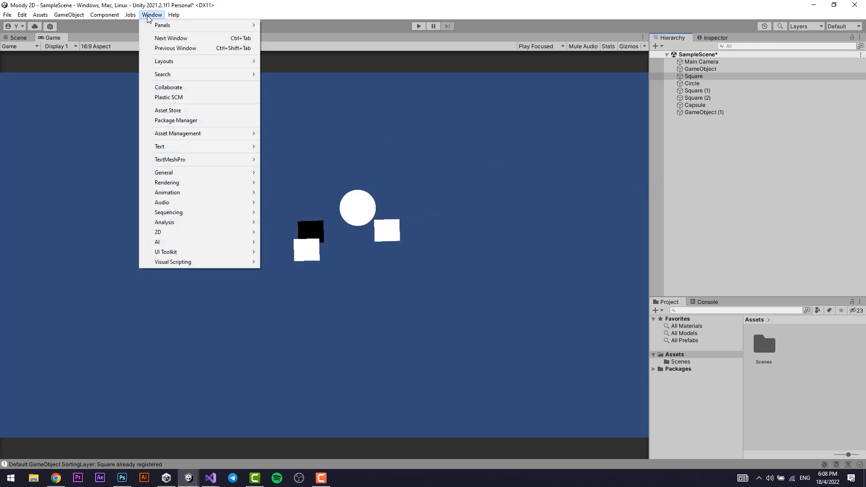
{"action": "mouse_move", "coordinate": [167, 25]}
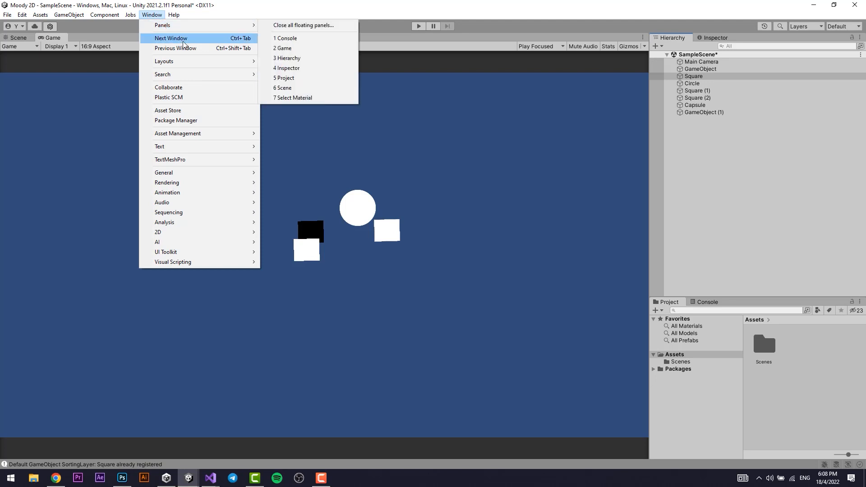
{"action": "mouse_move", "coordinate": [193, 61]}
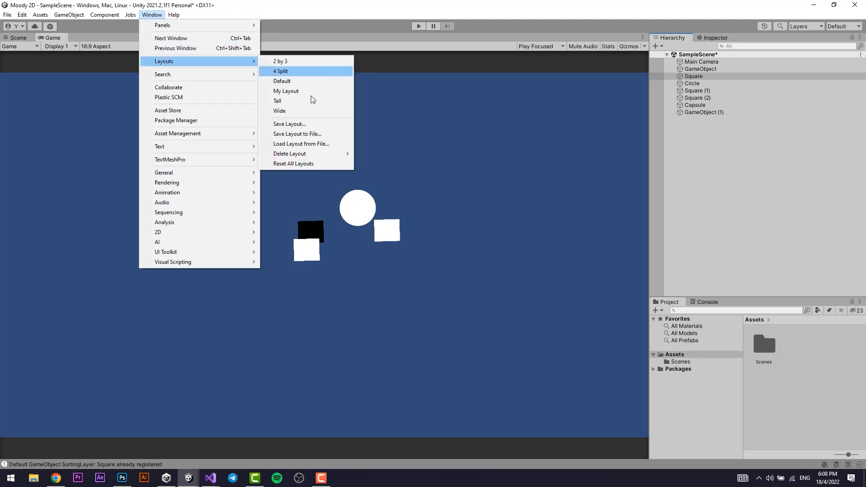
{"action": "left_click", "coordinate": [302, 164]}
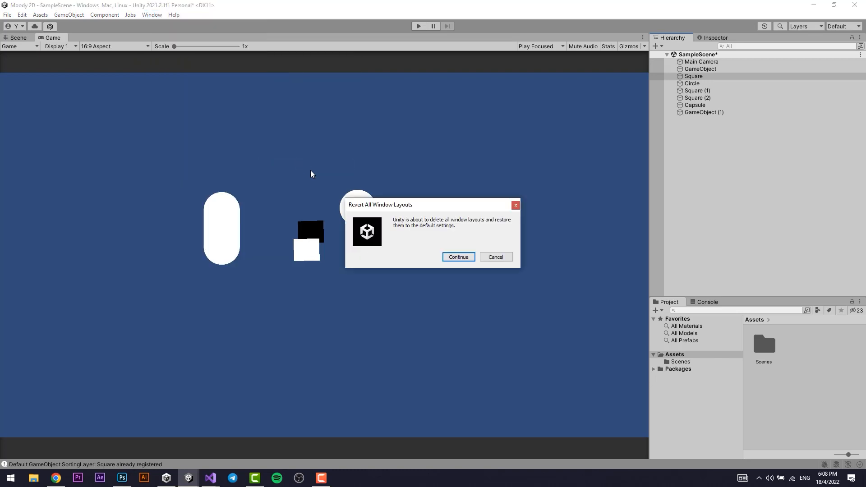
{"action": "left_click", "coordinate": [446, 254]}
{"action": "mouse_move", "coordinate": [429, 184]}
{"action": "middle_mouse_down"}
{"action": "mouse_move", "coordinate": [471, 166]}
{"action": "mouse_move", "coordinate": [431, 157]}
{"action": "mouse_move", "coordinate": [420, 173]}
{"action": "middle_mouse_up"}
{"action": "scroll", "coordinate": [378, 134], "scroll_direction": "up", "scroll_amount": 5}
{"action": "scroll", "coordinate": [378, 135], "scroll_direction": "up", "scroll_amount": 1}
{"action": "key", "text": "w"}
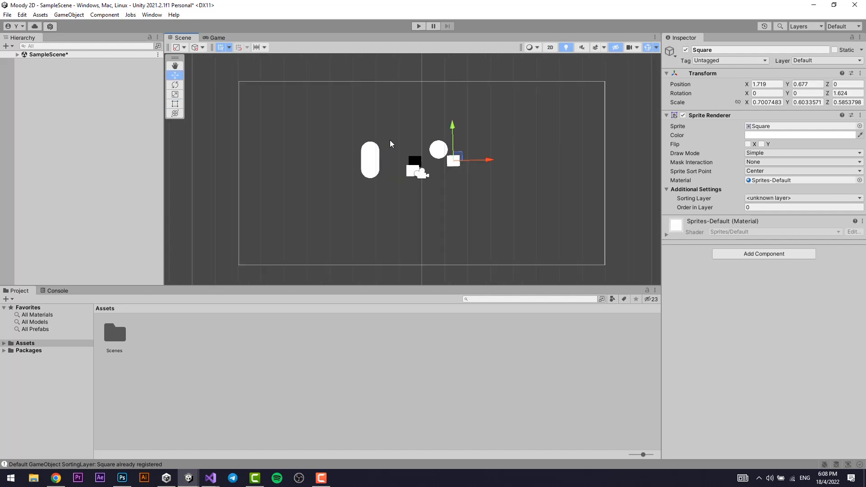
Switch the editor to the 4 Split window layout.
{"action": "left_click", "coordinate": [152, 14]}
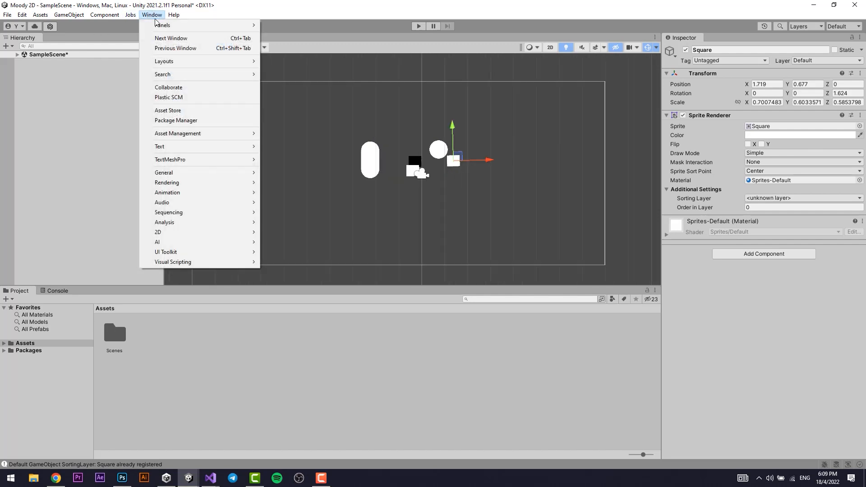
{"action": "mouse_move", "coordinate": [186, 63]}
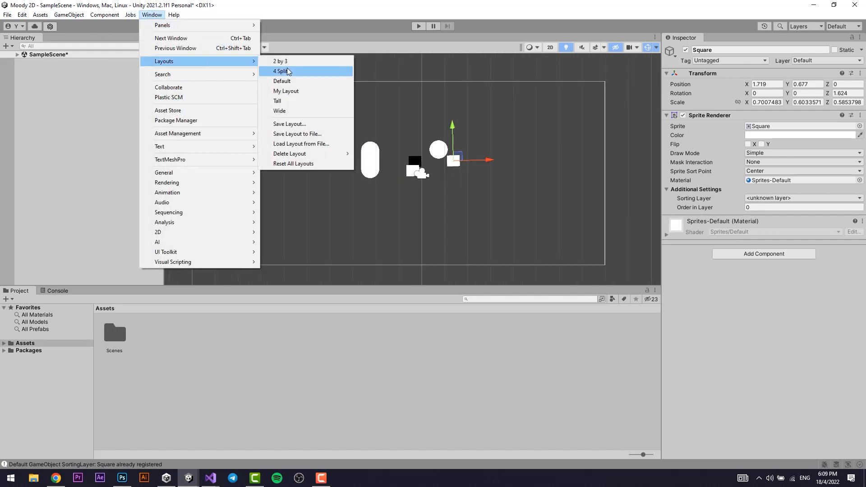
{"action": "left_click", "coordinate": [298, 71]}
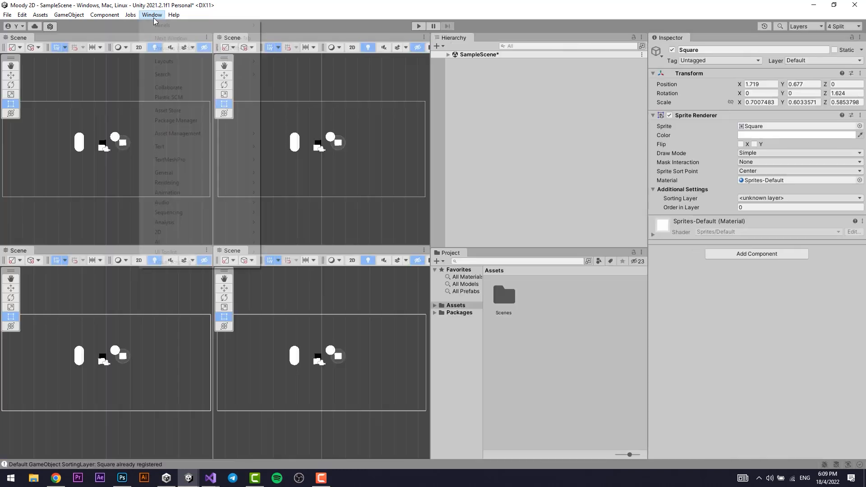
Restore the default window arrangement from 4 Split by resetting all layouts.
{"action": "mouse_move", "coordinate": [186, 61]}
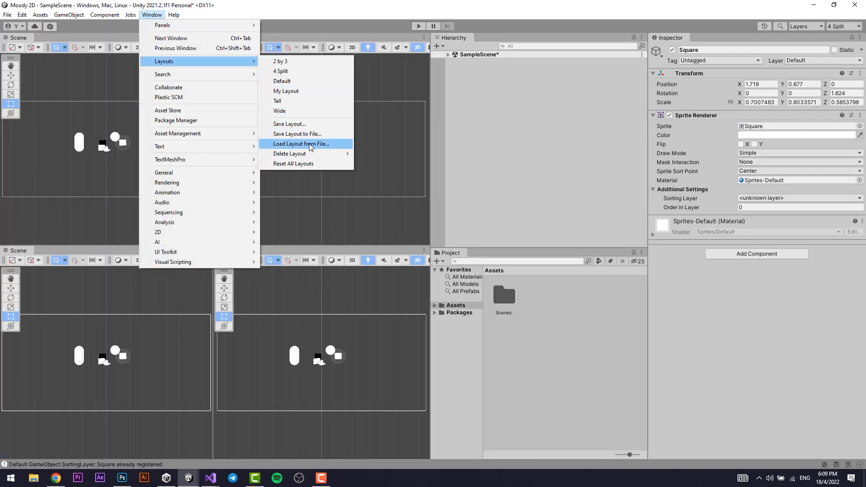
{"action": "left_click", "coordinate": [309, 164]}
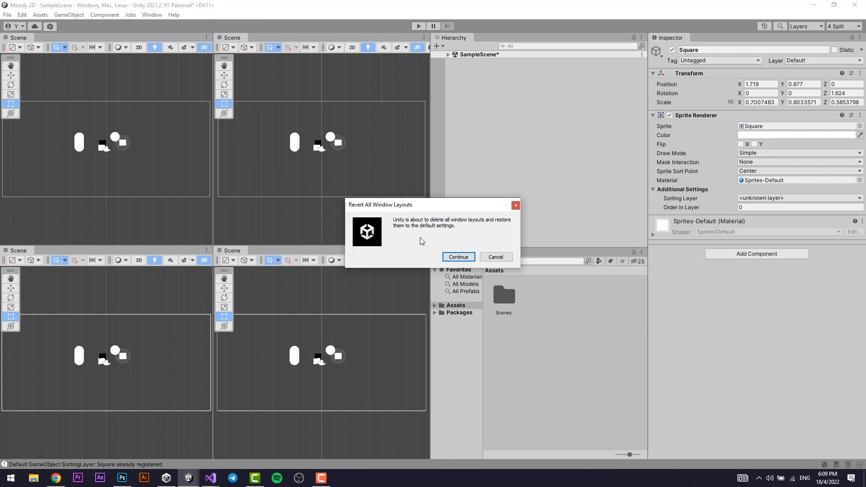
{"action": "left_click", "coordinate": [459, 255]}
{"action": "middle_click_drag", "start_coordinate": [455, 182], "coordinate": [479, 196]}
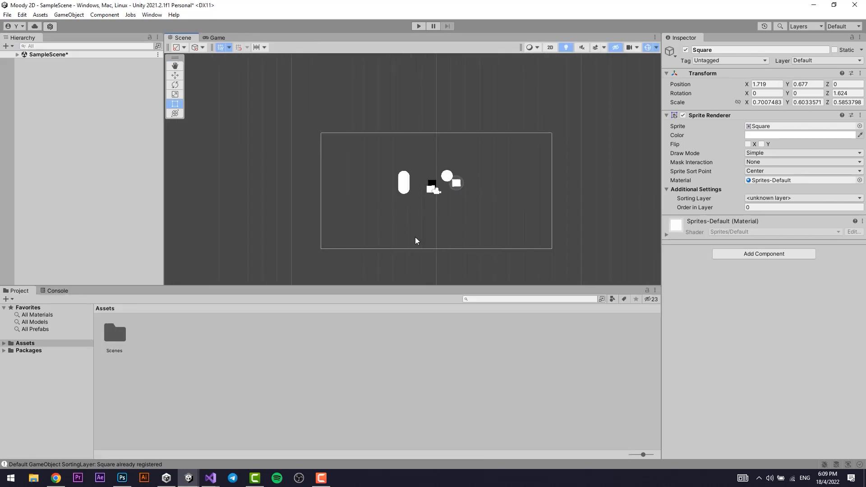